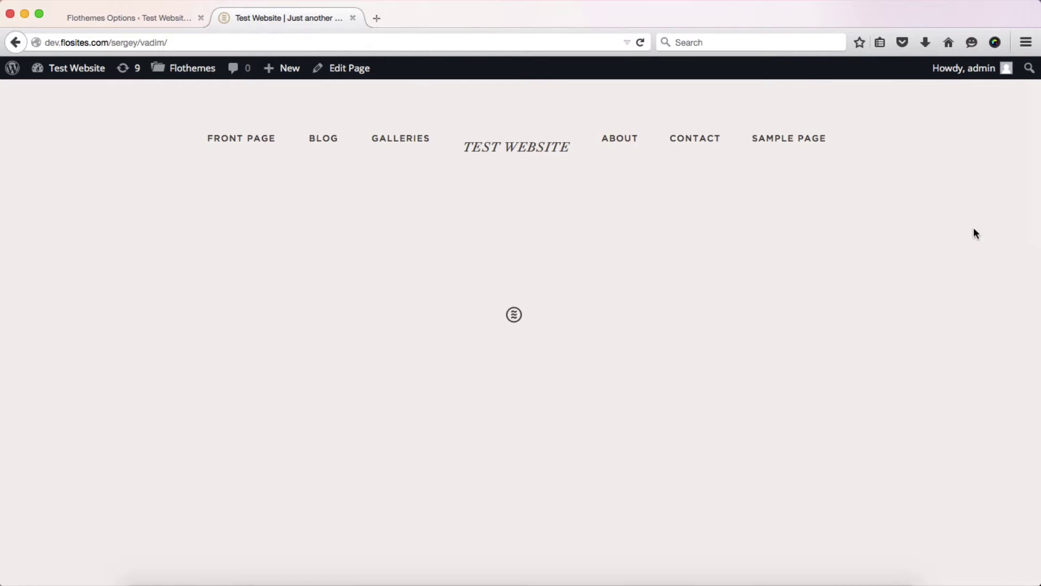
Glance at the Flothemes options page, then open the Customizer for Test Website.
left_click(109, 18)
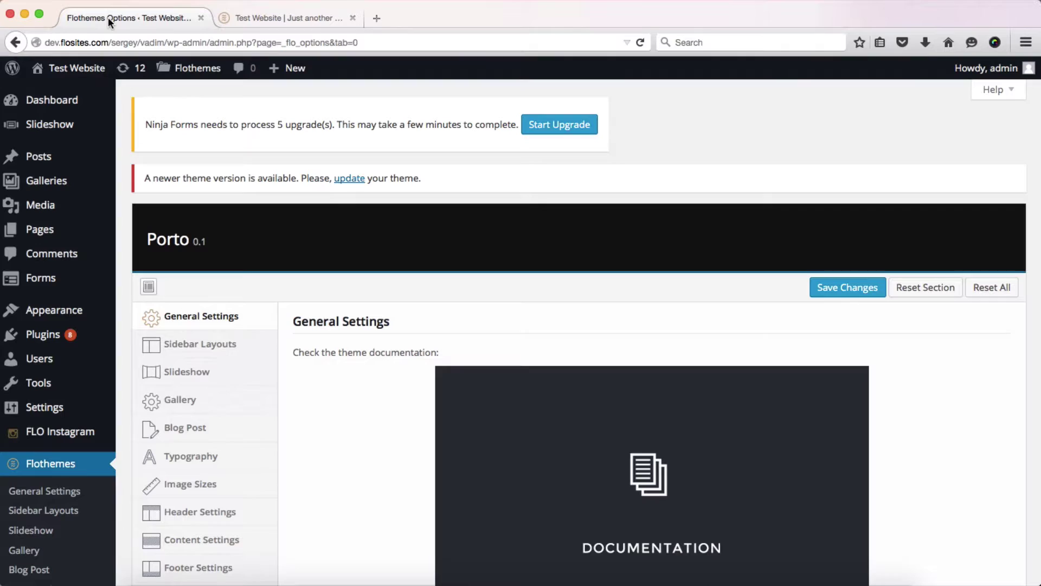
mouse_move(76, 310)
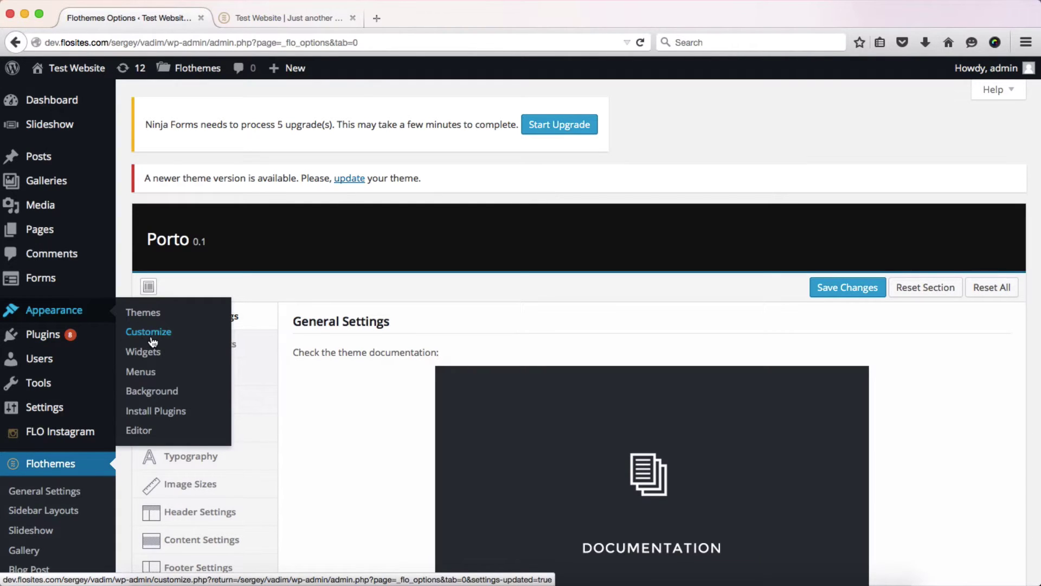
left_click(260, 20)
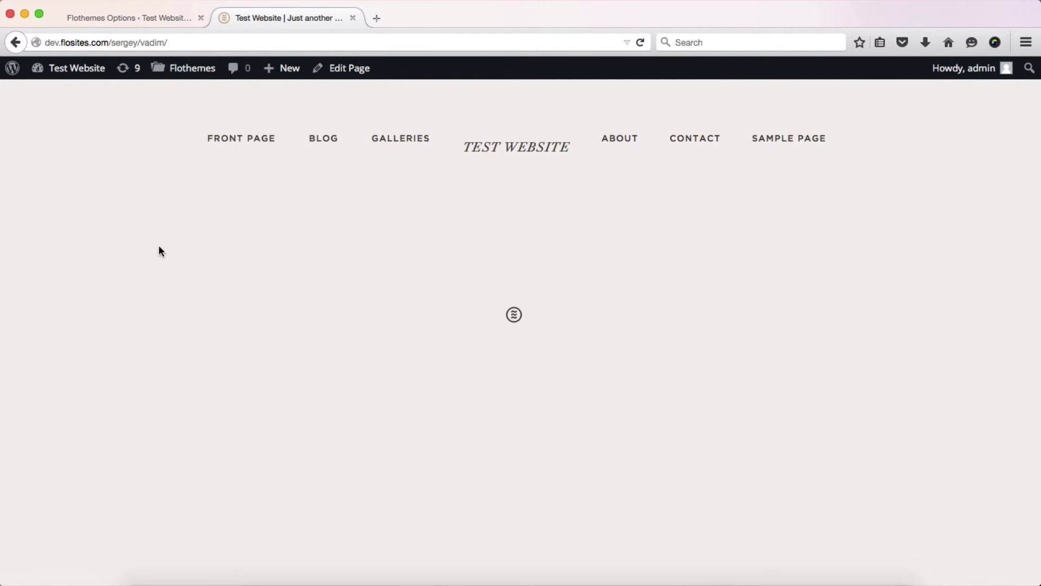
mouse_move(73, 79)
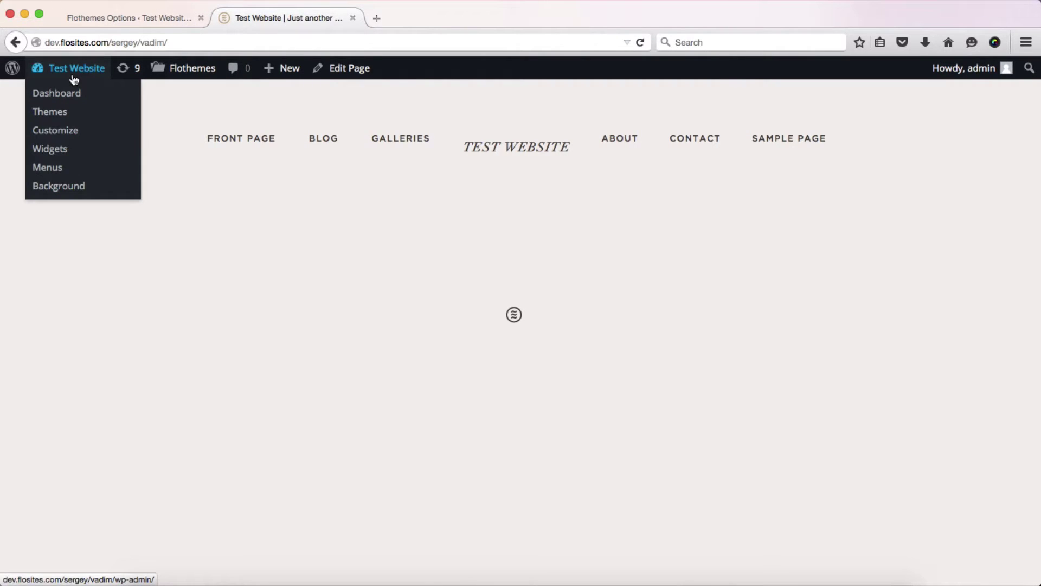
left_click(51, 136)
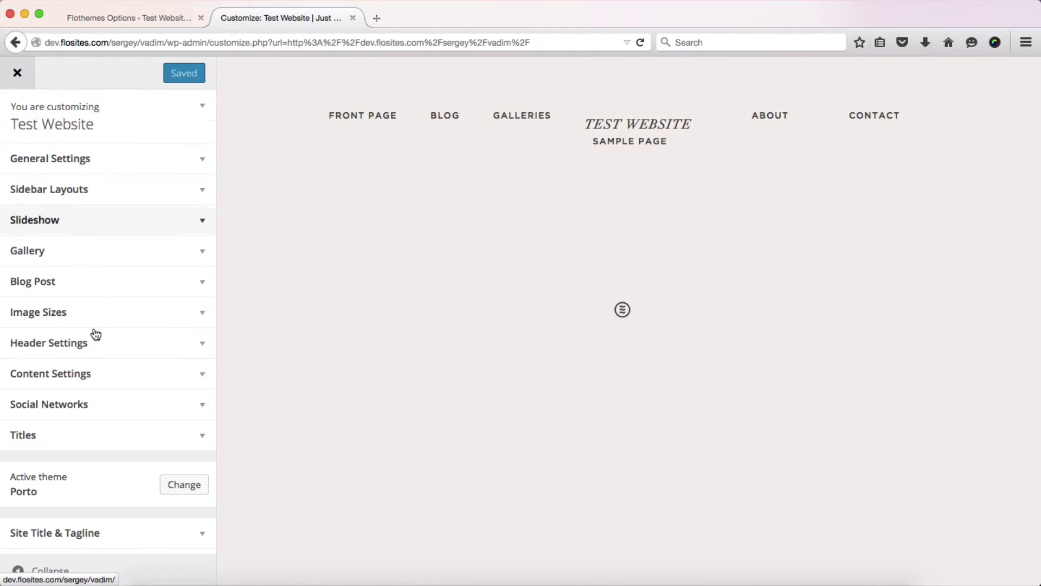
Review the Flothemes theme options tab again, then return to the Customizer.
key("ctrl+shift+Tab")
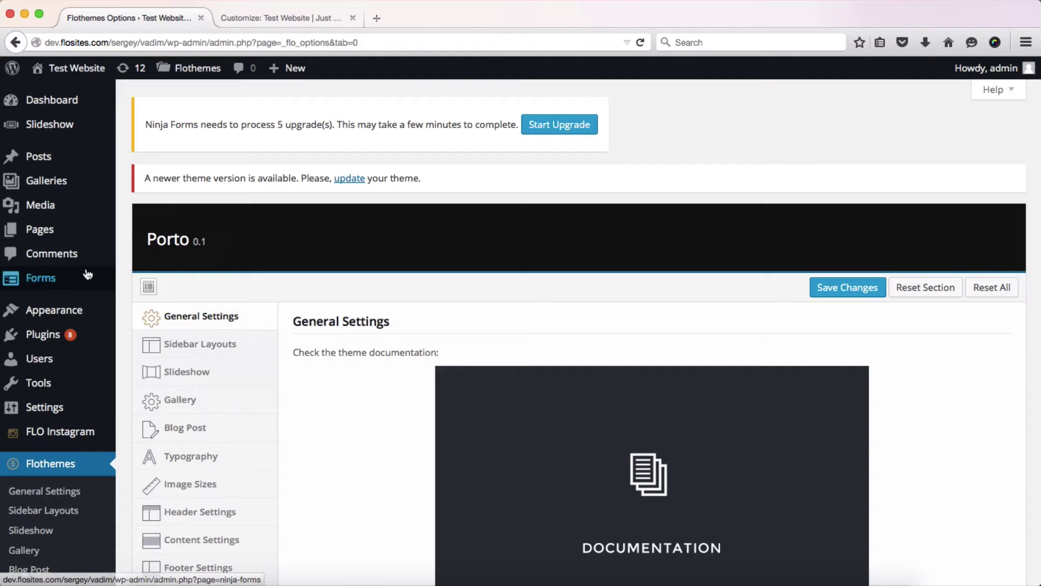
scroll(360, 394, "down", 1)
scroll(358, 379, "down", 9)
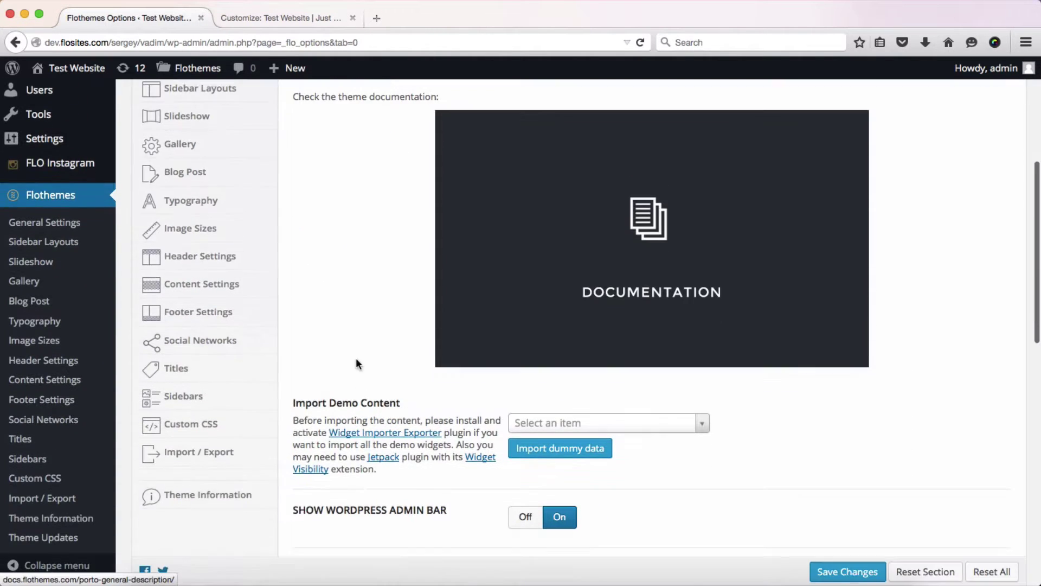
scroll(272, 387, "up", 7)
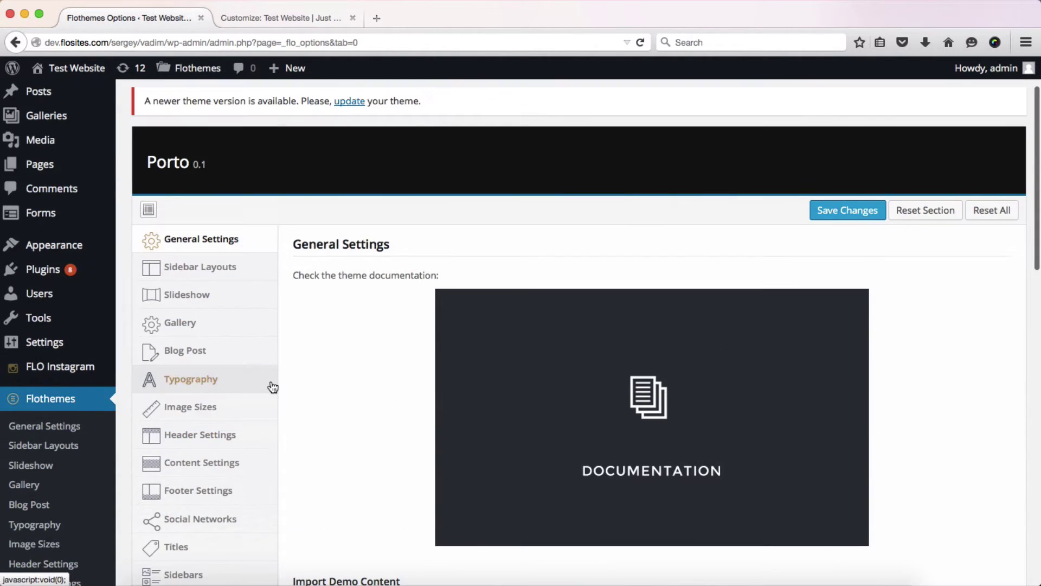
key("ctrl+Tab")
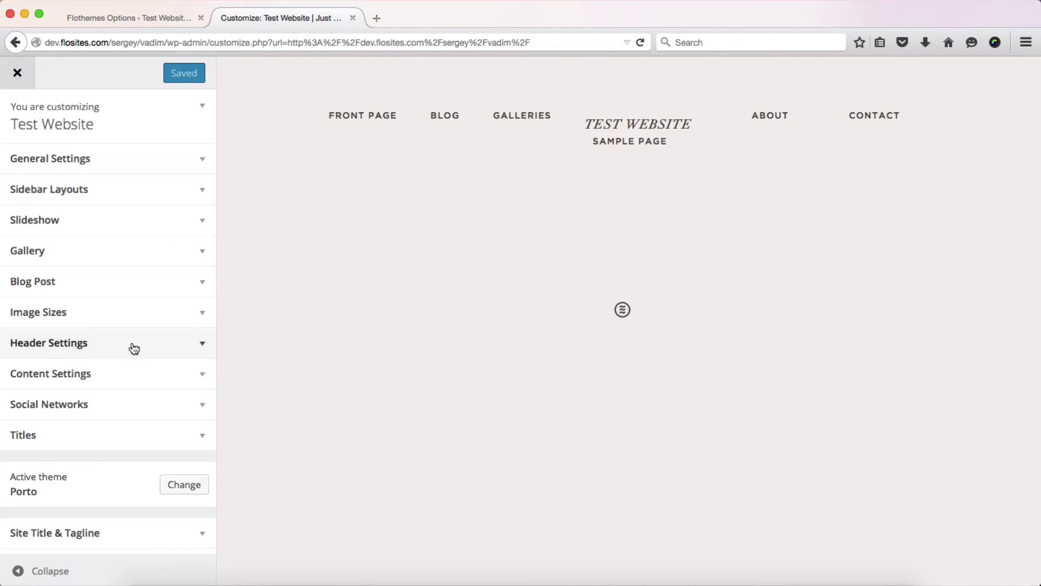
Change Content Width in General Settings from 900 to 1200 and Save & Publish.
left_click(161, 173)
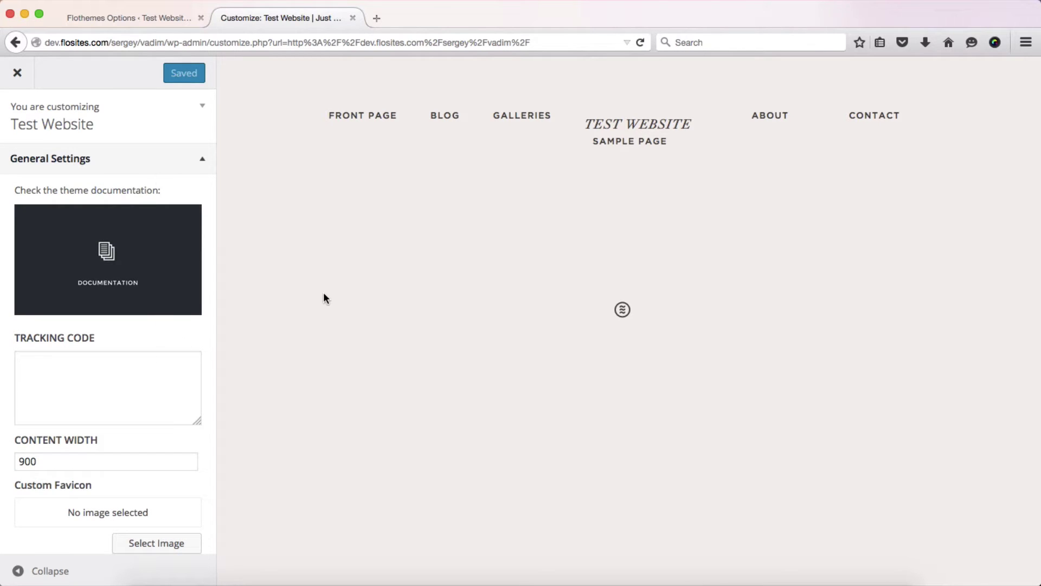
double_click(53, 458)
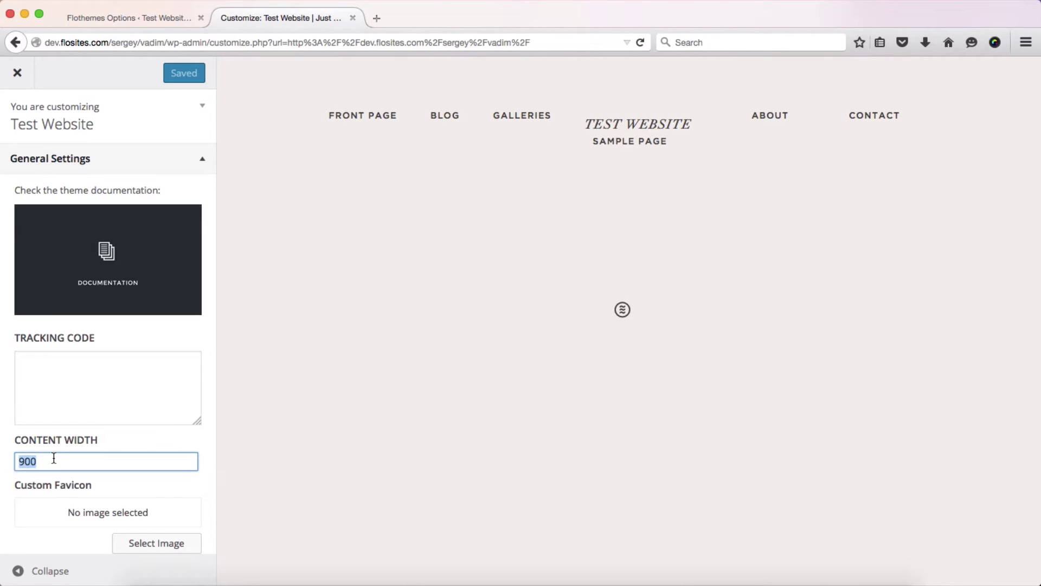
type("1200")
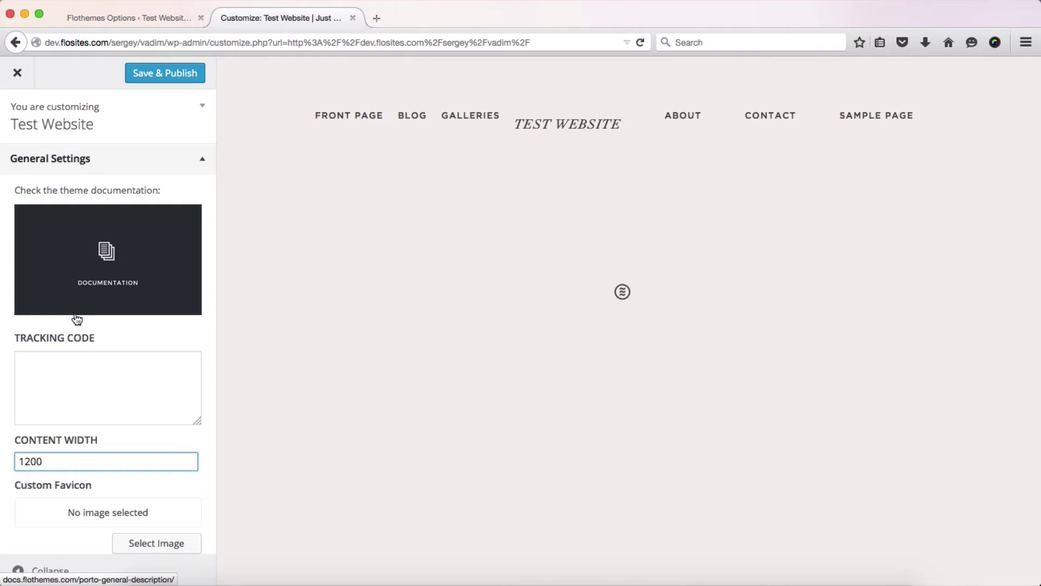
scroll(72, 417, "down", 2)
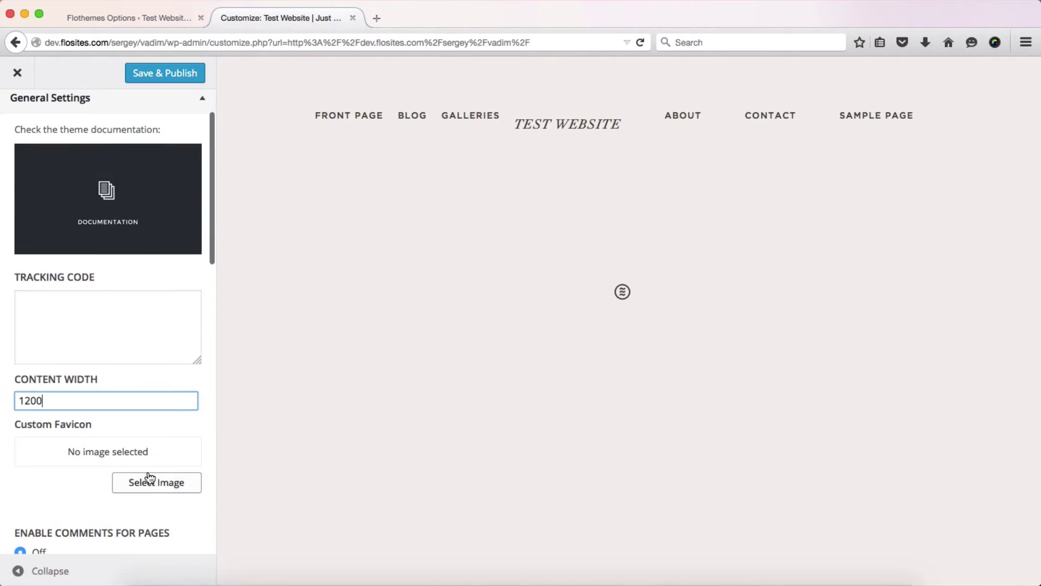
left_click(146, 82)
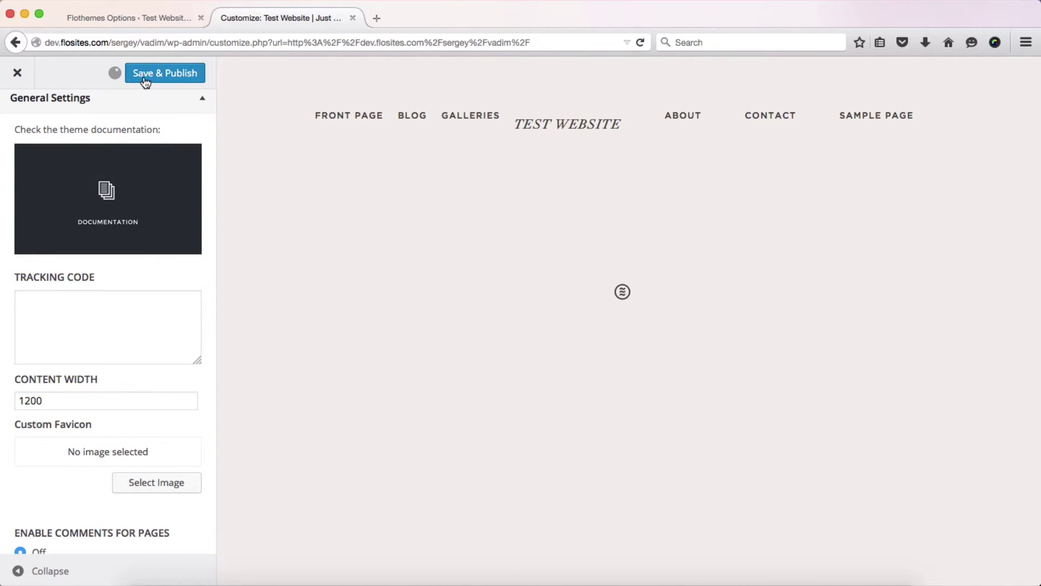
Under Header Settings, pick logo-big1.png from the Media Library as the logo image.
left_click(206, 105)
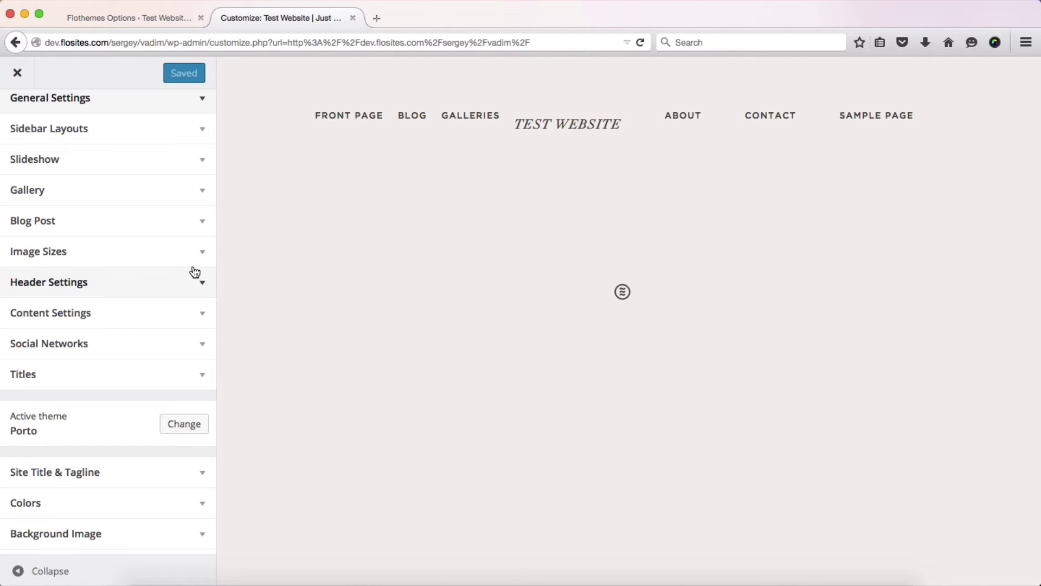
left_click(184, 292)
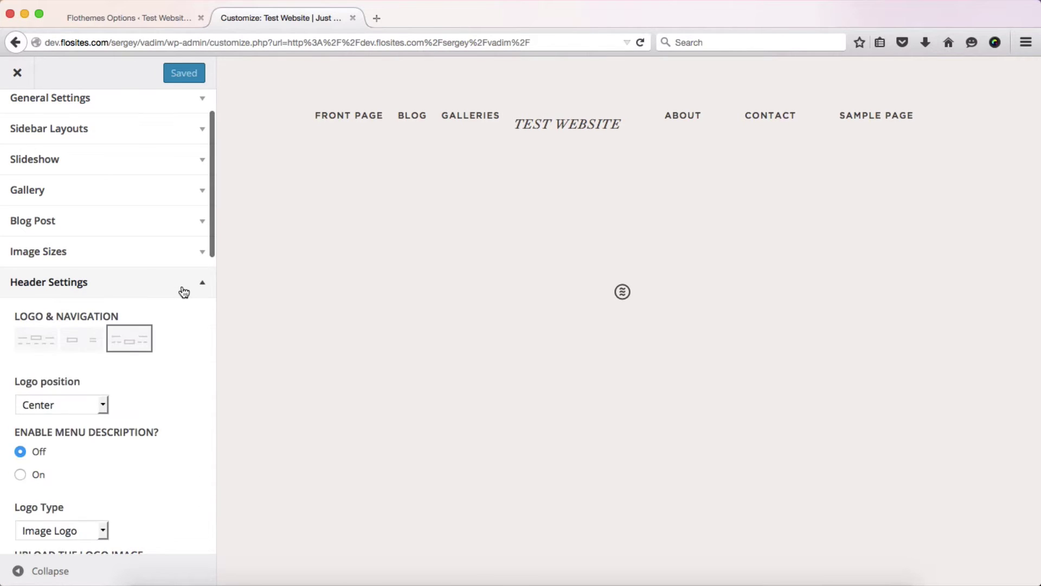
scroll(184, 292, "down", 4)
scroll(174, 388, "down", 3)
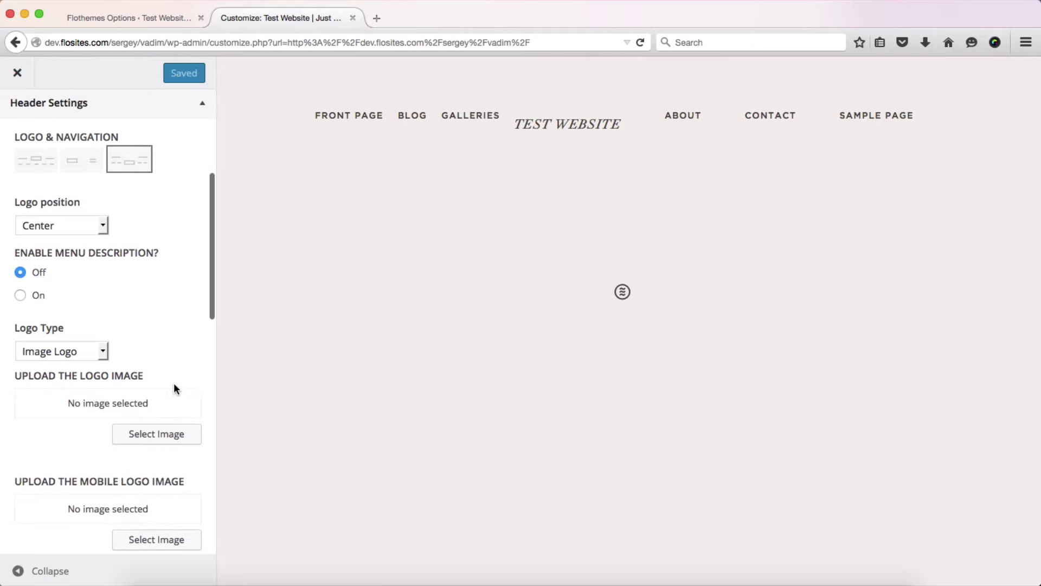
left_click(158, 435)
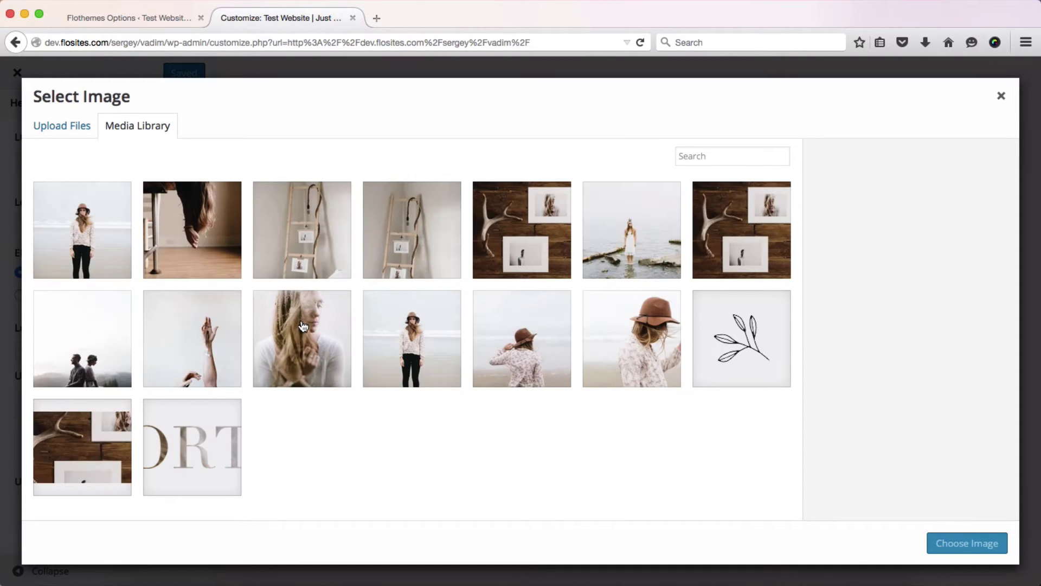
left_click(183, 450)
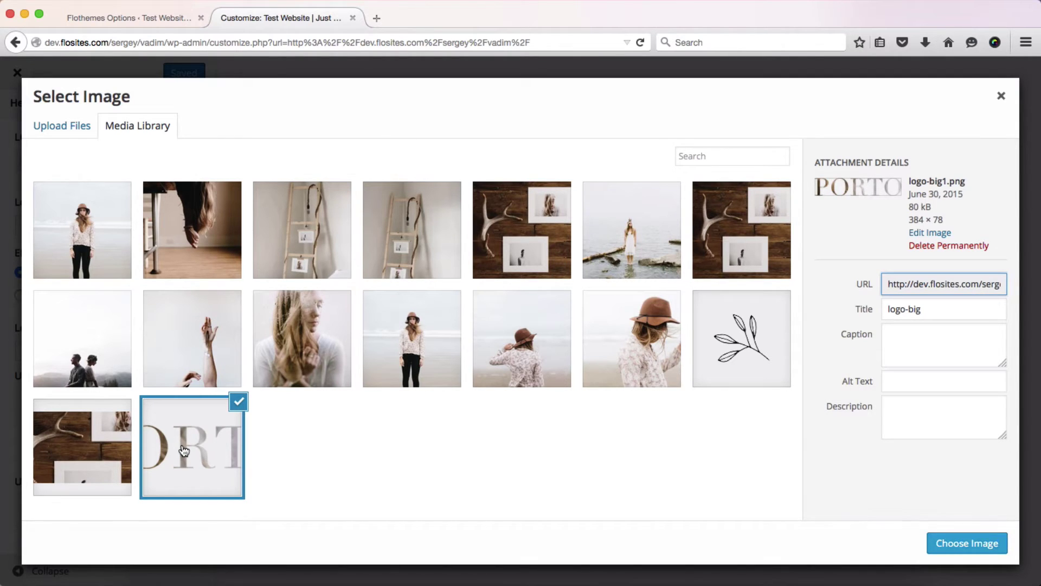
Confirm the PORTO image as the logo and check the maximum and mobile logo width fields.
left_click(967, 543)
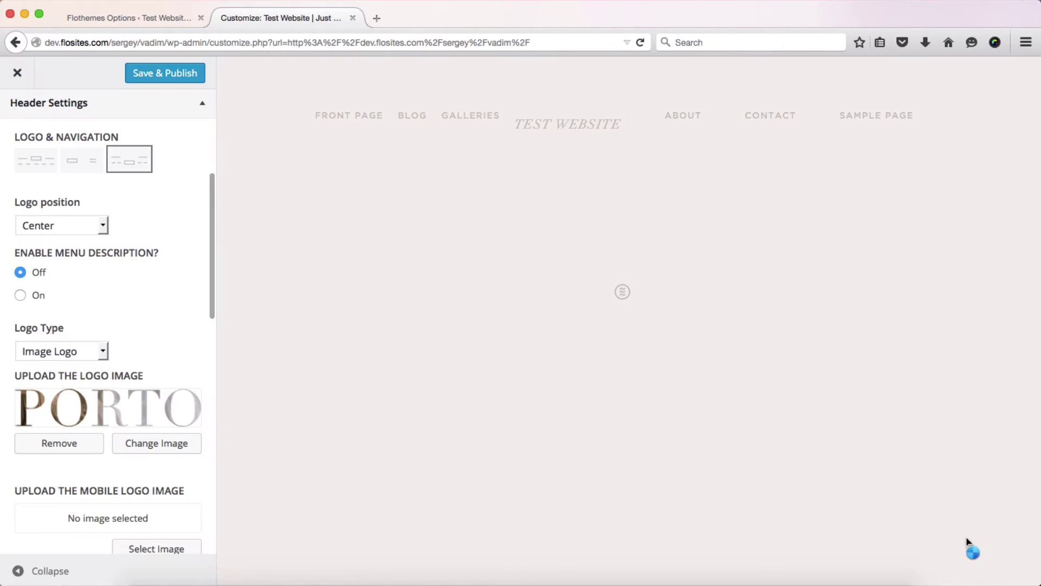
scroll(104, 434, "down", 4)
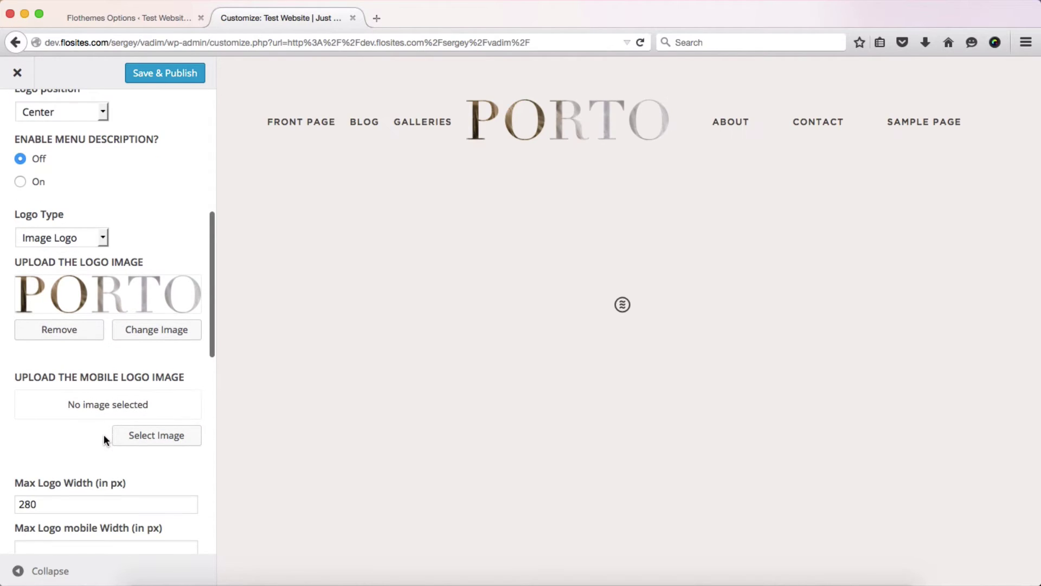
scroll(106, 447, "down", 3)
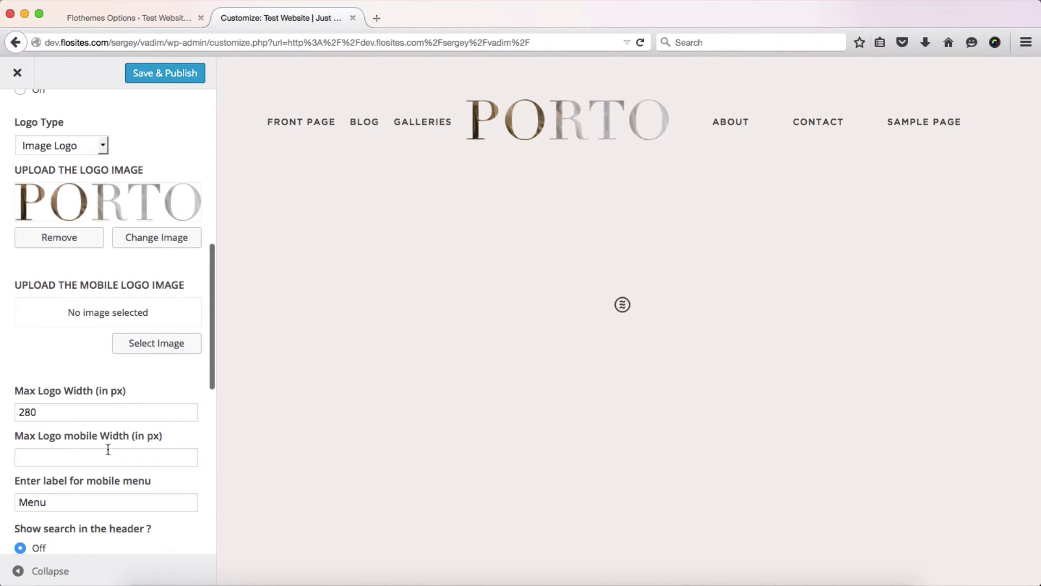
left_click(61, 413)
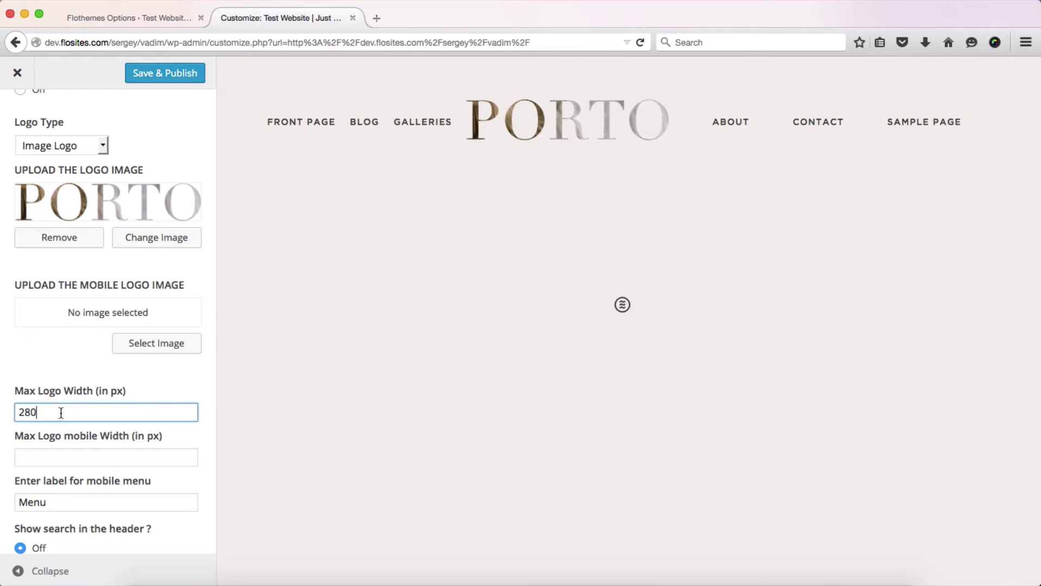
left_click(39, 463)
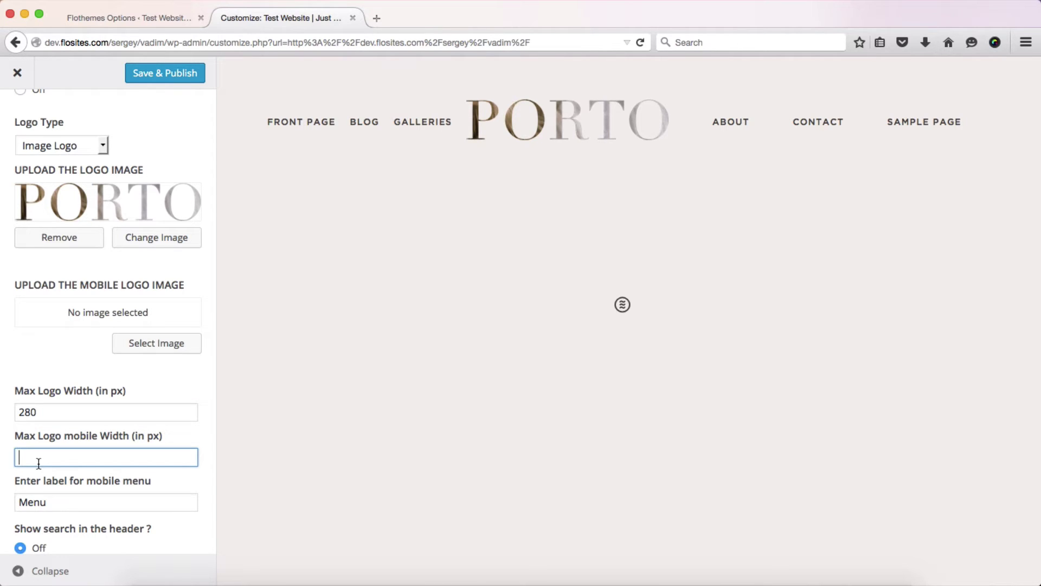
Try the other Logo & Navigation layouts, keep the centred logo layout, and publish.
scroll(38, 463, "down", 5)
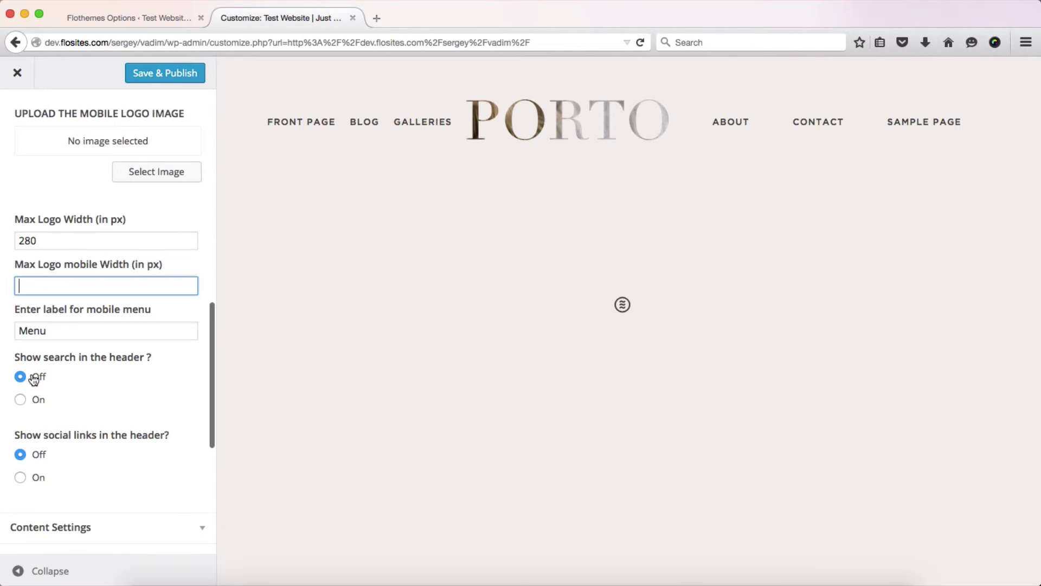
scroll(135, 361, "up", 8)
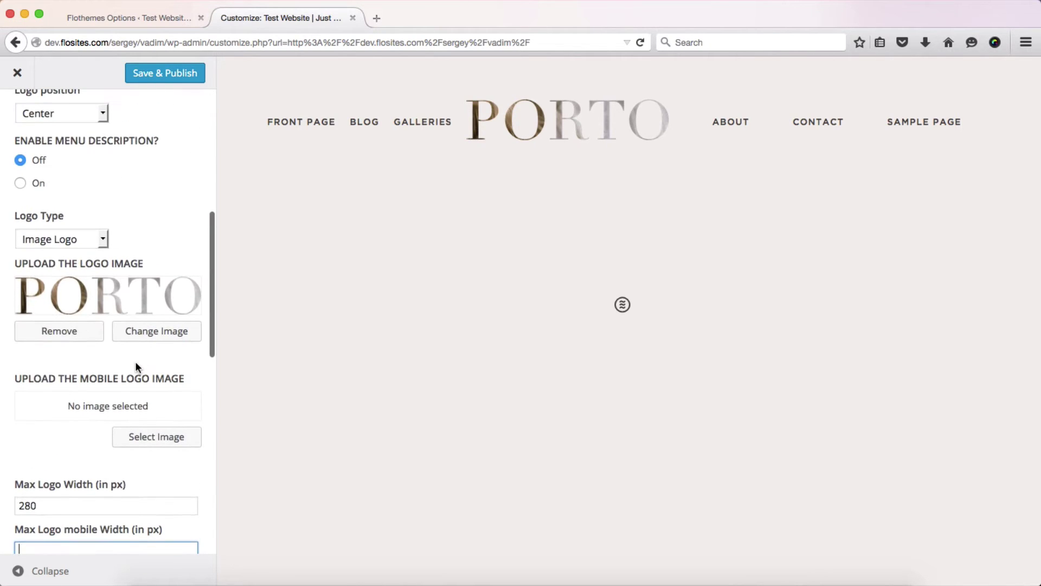
scroll(135, 361, "up", 4)
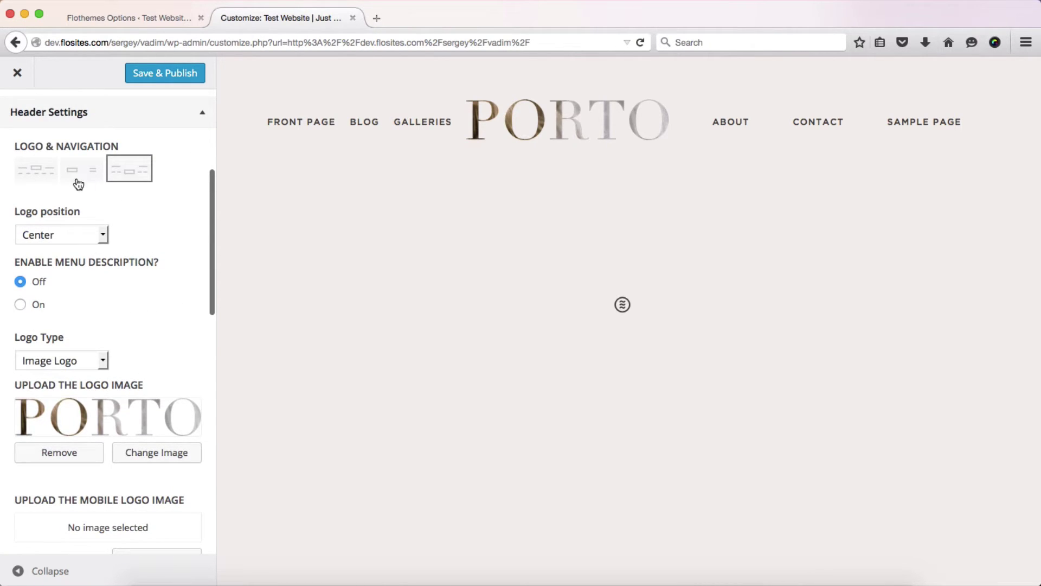
left_click(45, 177)
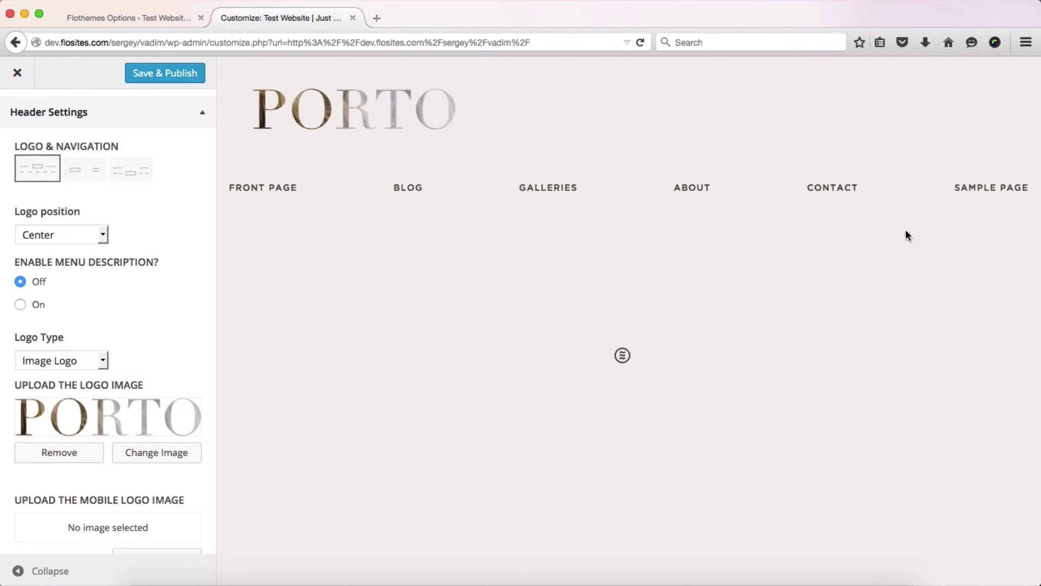
left_click(85, 182)
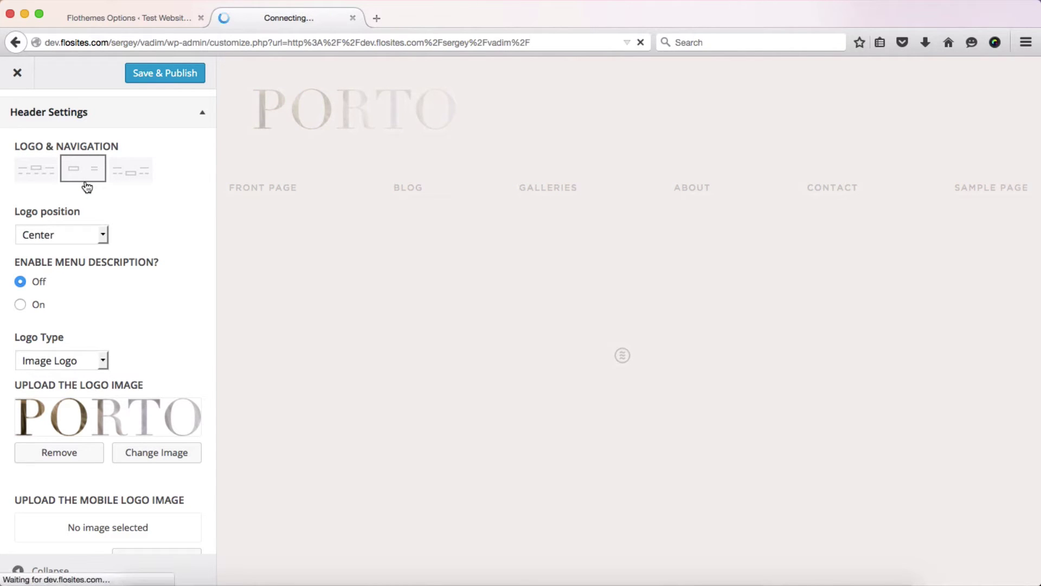
left_click(140, 173)
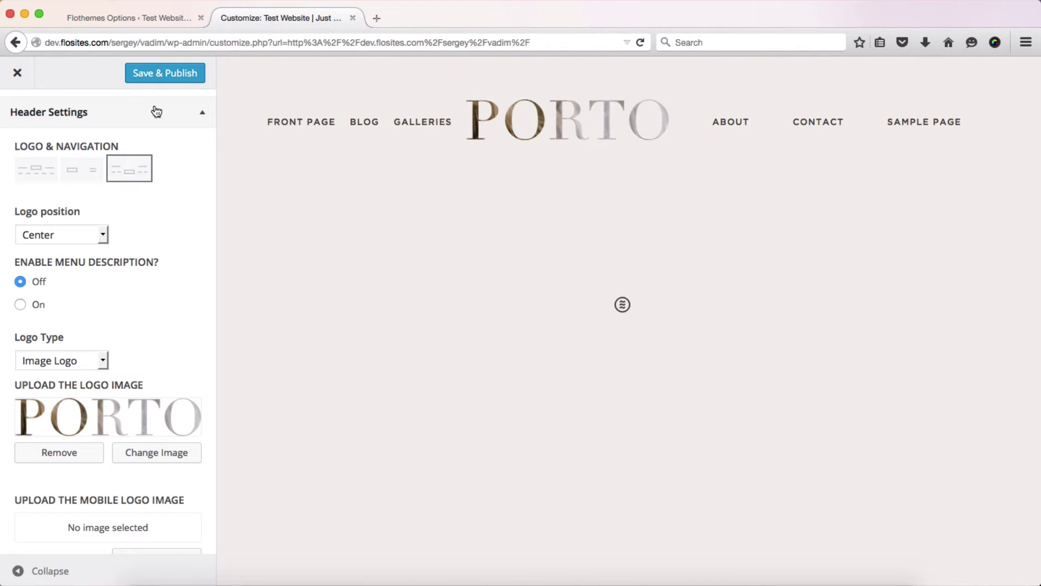
left_click(137, 75)
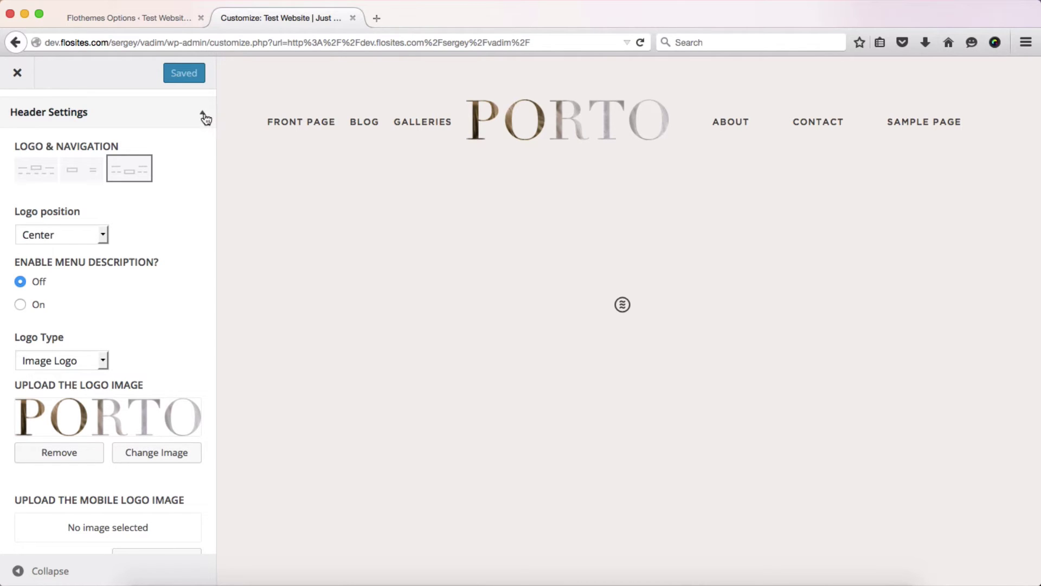
Collapse Header Settings and review the Site Title & Tagline and Colors sections.
left_click(205, 116)
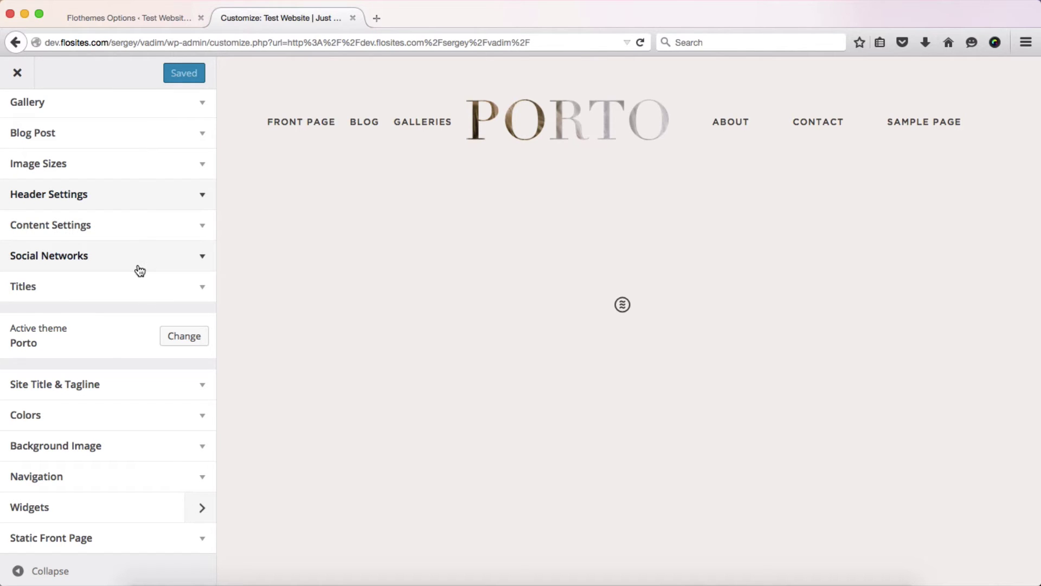
scroll(141, 270, "up", 3)
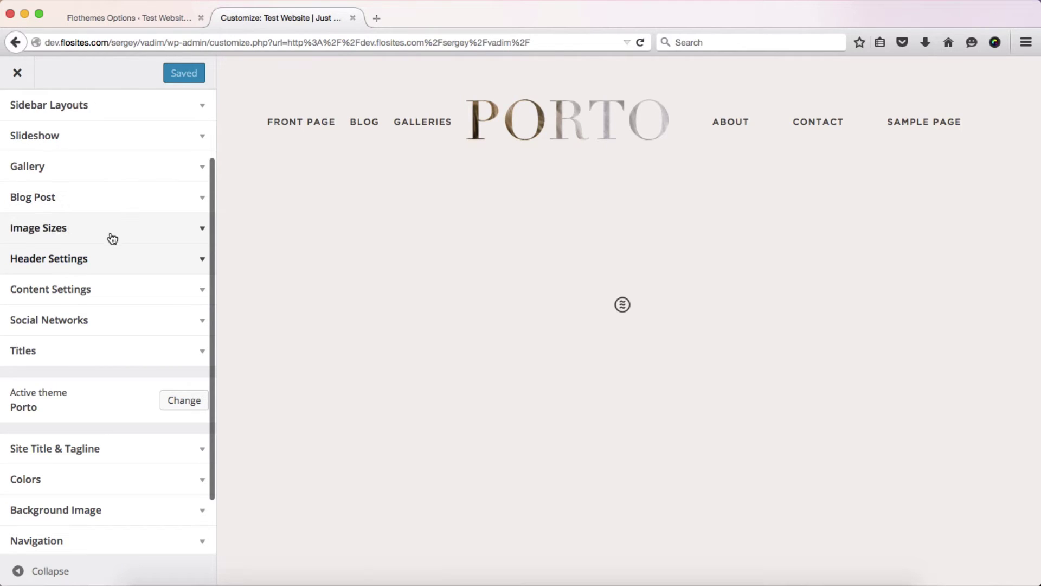
scroll(110, 236, "down", 1)
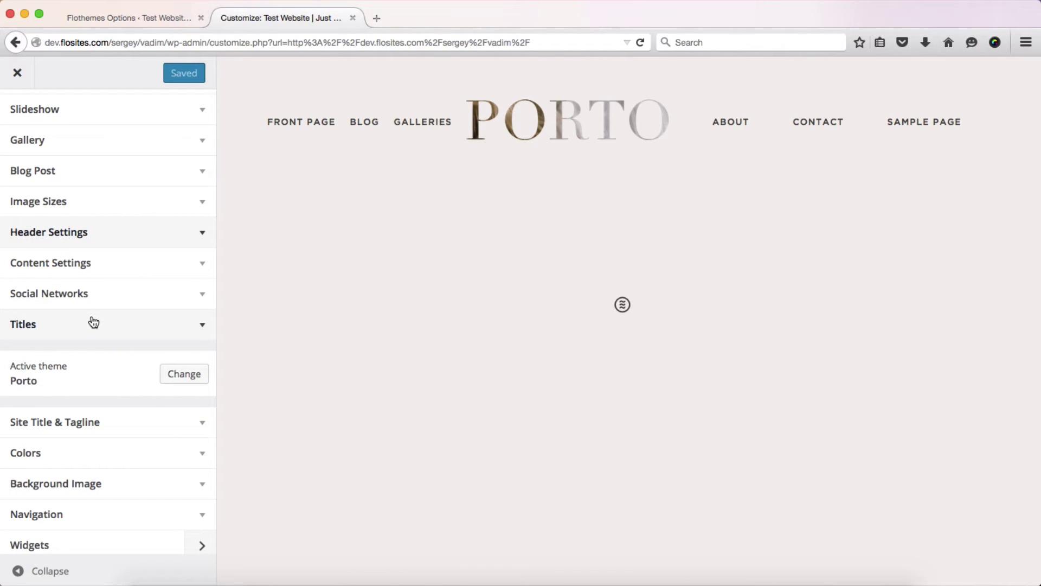
scroll(93, 322, "down", 1)
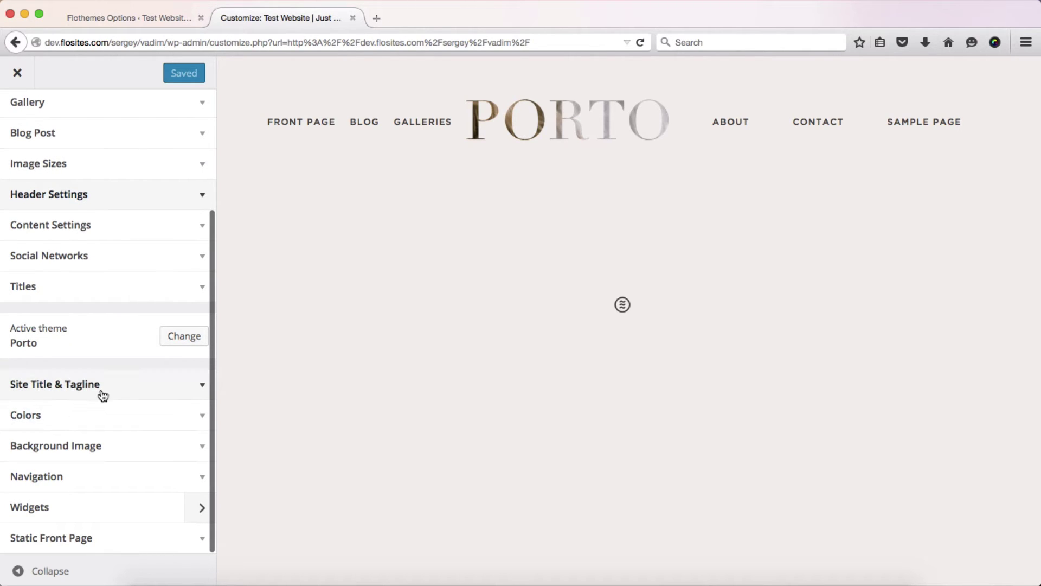
left_click(103, 395)
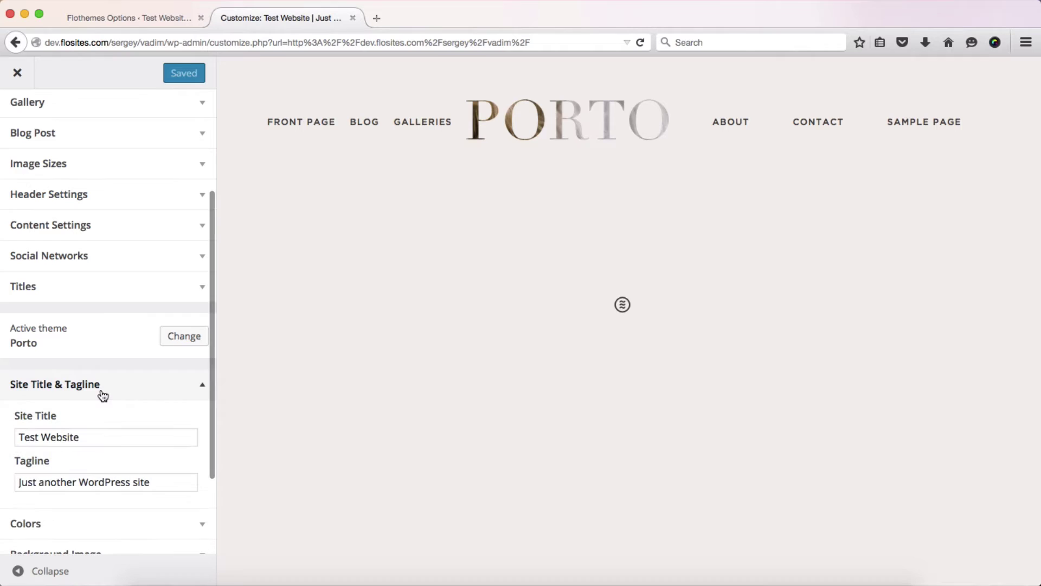
left_click(202, 391)
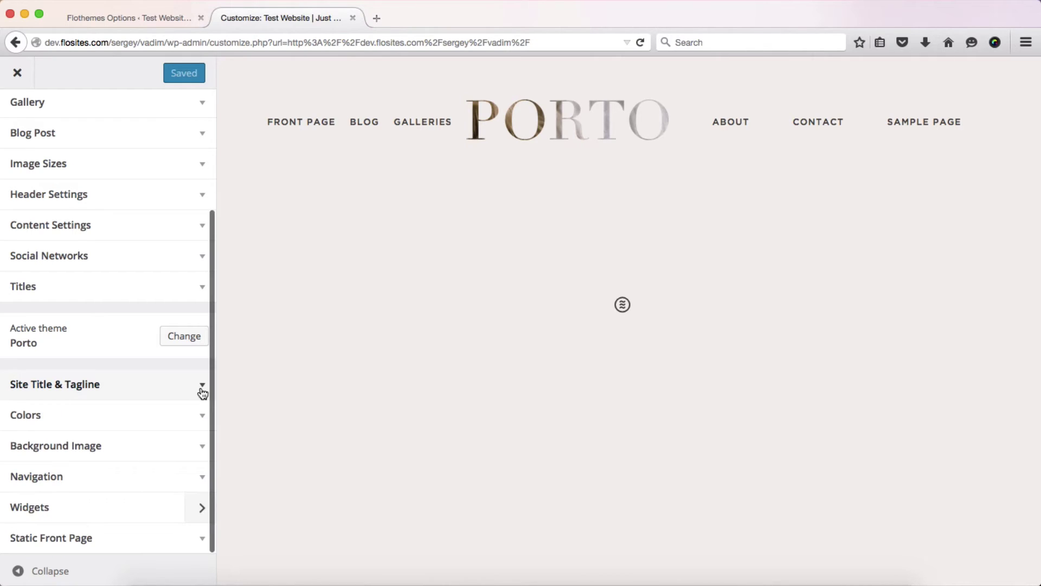
left_click(182, 416)
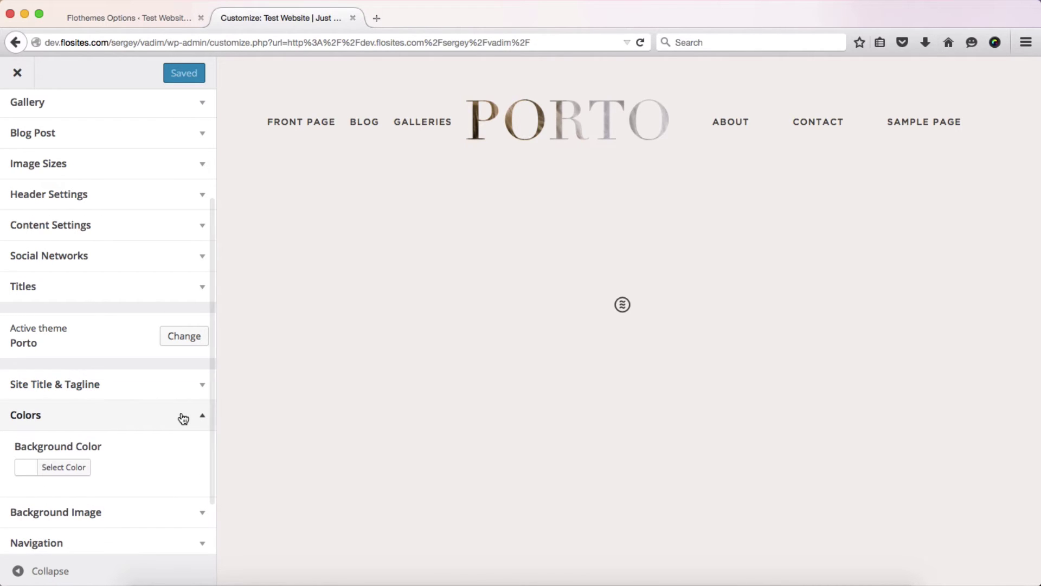
left_click(183, 418)
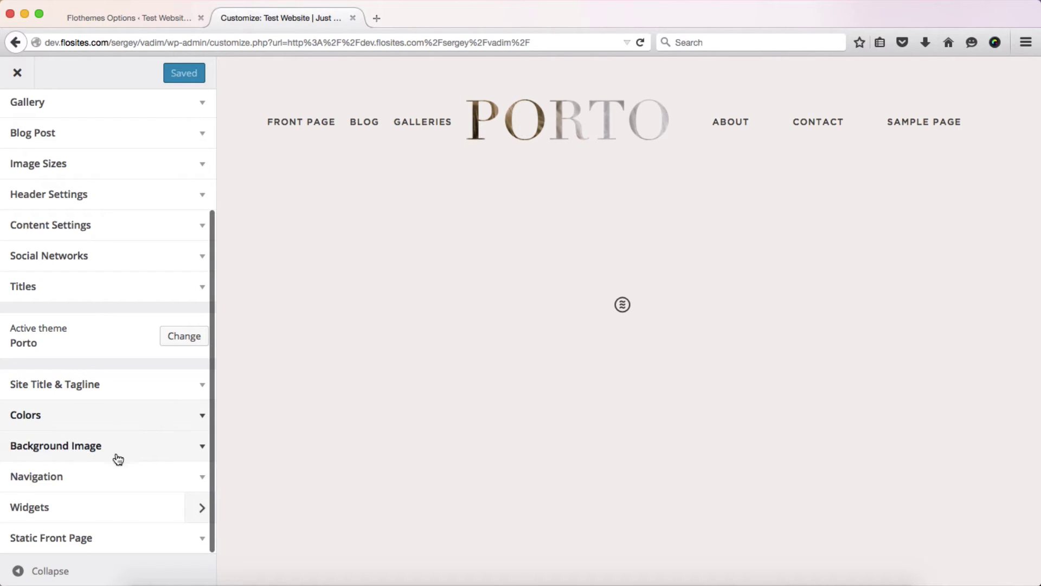
In Navigation, keep Header Navigation as the Primary Menu and collapse the section.
left_click(143, 484)
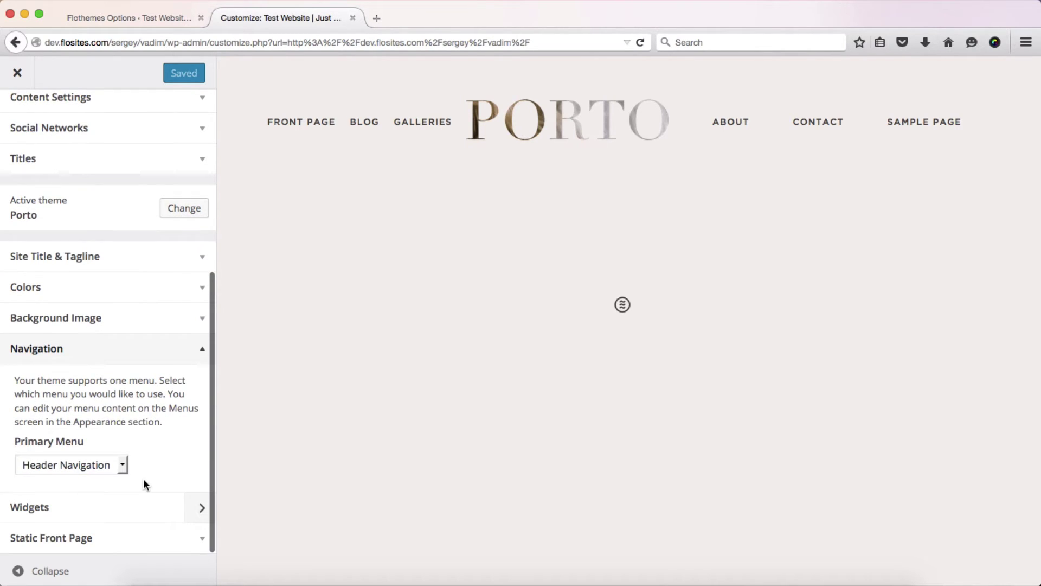
left_click(111, 465)
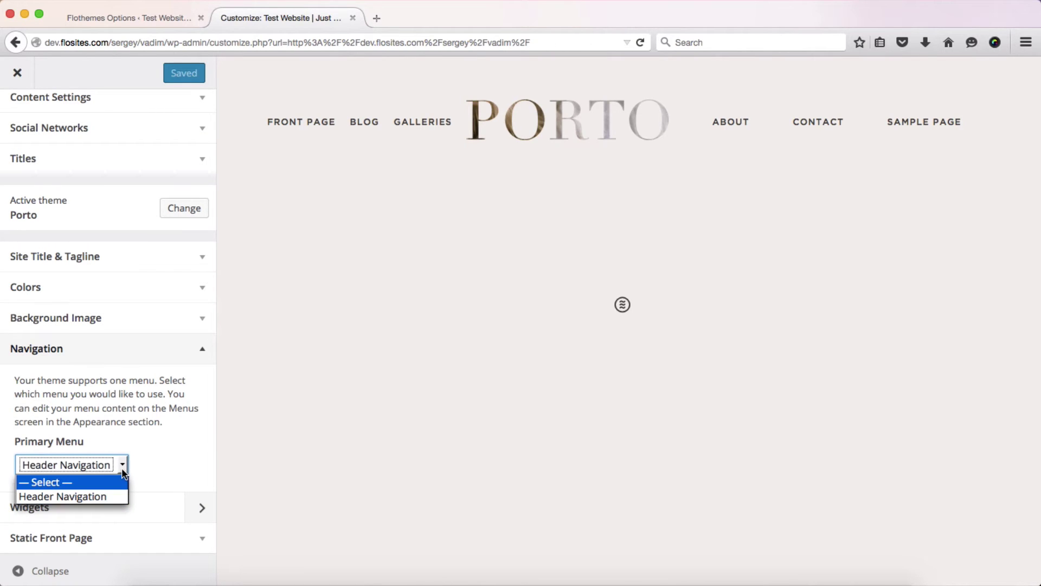
left_click(121, 467)
left_click(203, 352)
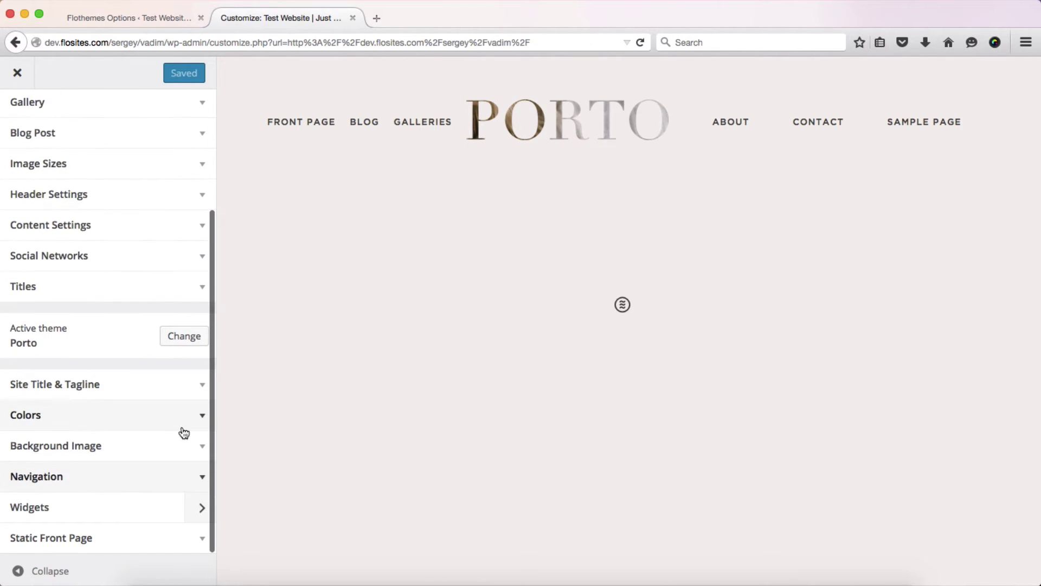
Expand the Header Top full Screen width widget area and browse the Add a Widget list.
left_click(146, 518)
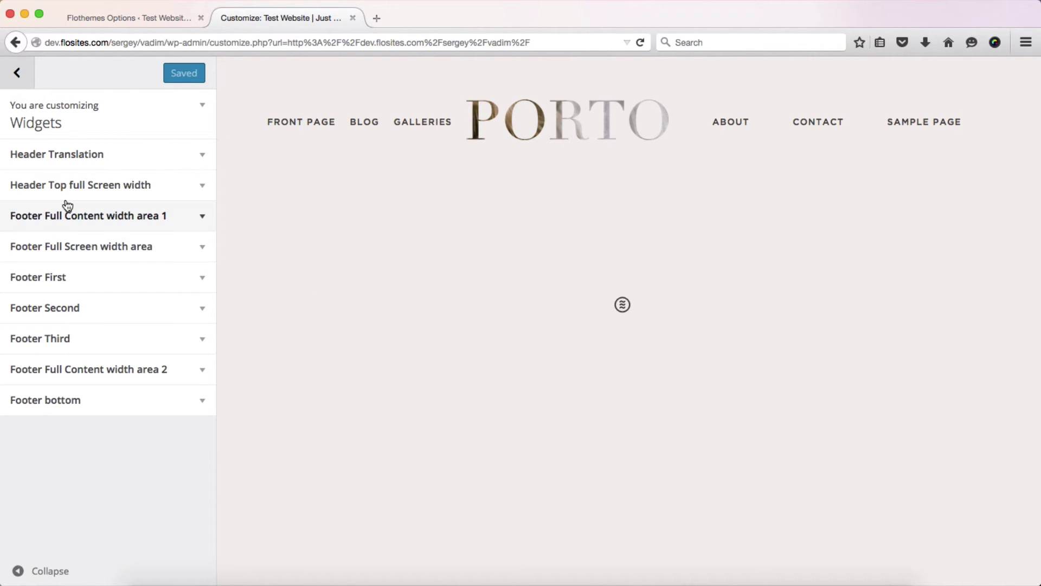
left_click(140, 196)
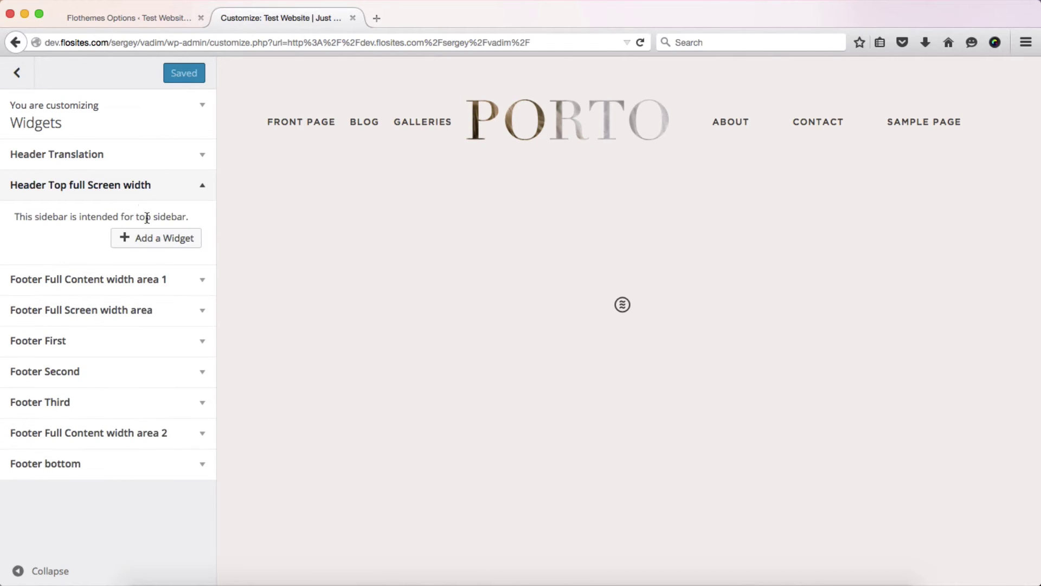
left_click(135, 243)
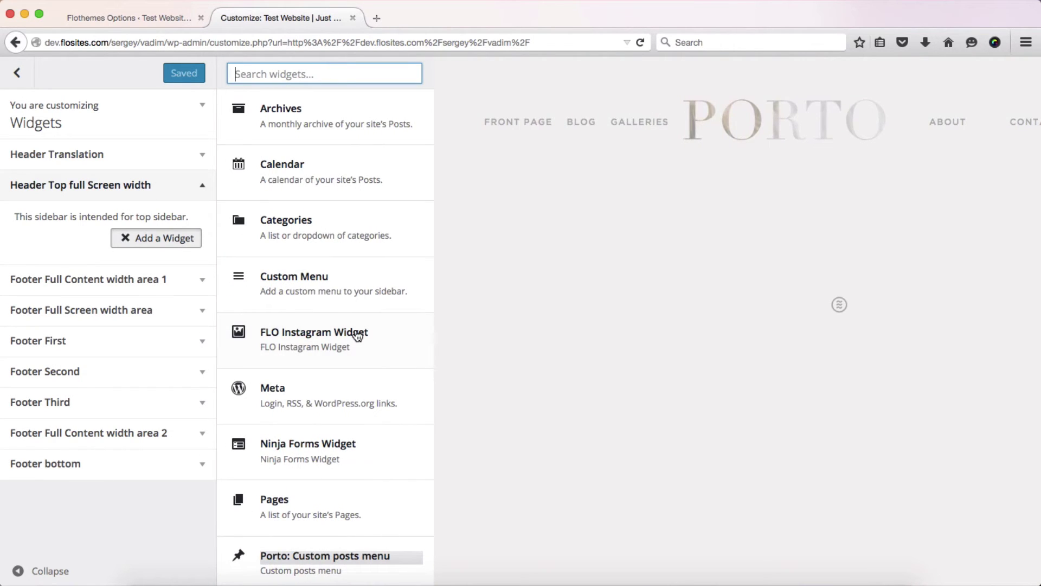
scroll(357, 335, "down", 5)
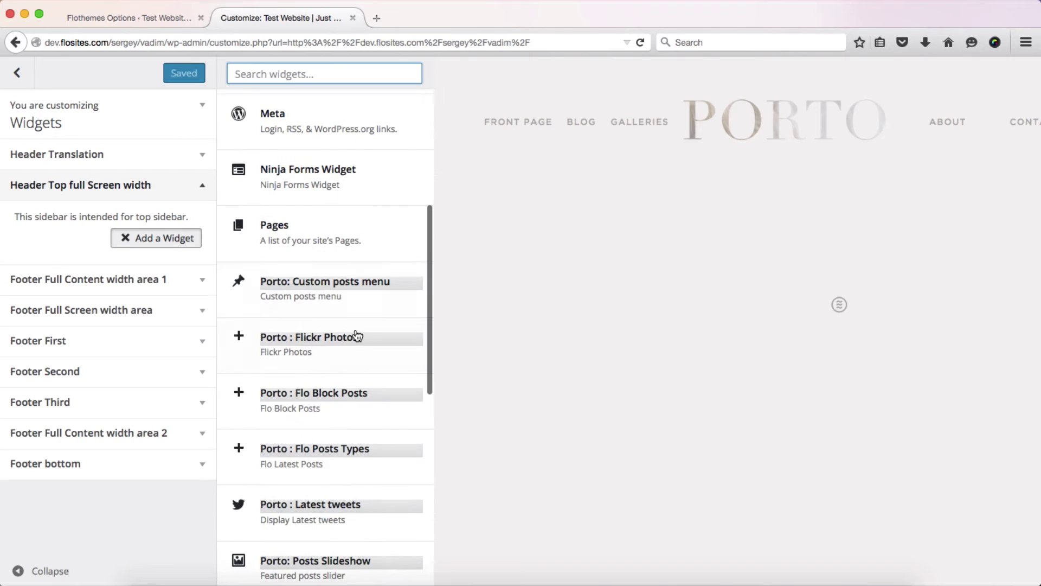
scroll(356, 335, "down", 2)
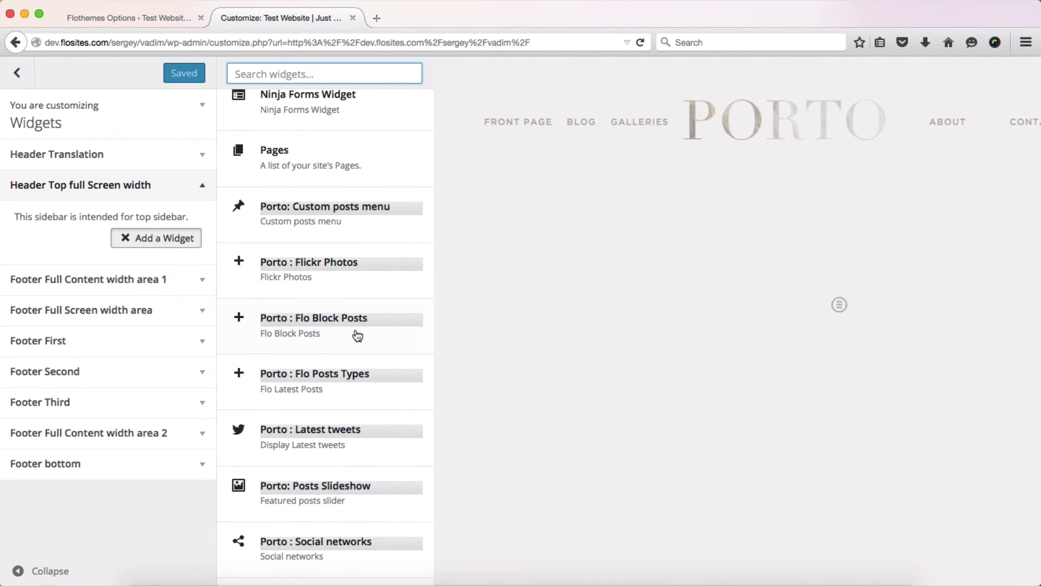
Add the Porto : Flo Block Posts widget, try the galleries post type, then revert to posts.
left_click(313, 318)
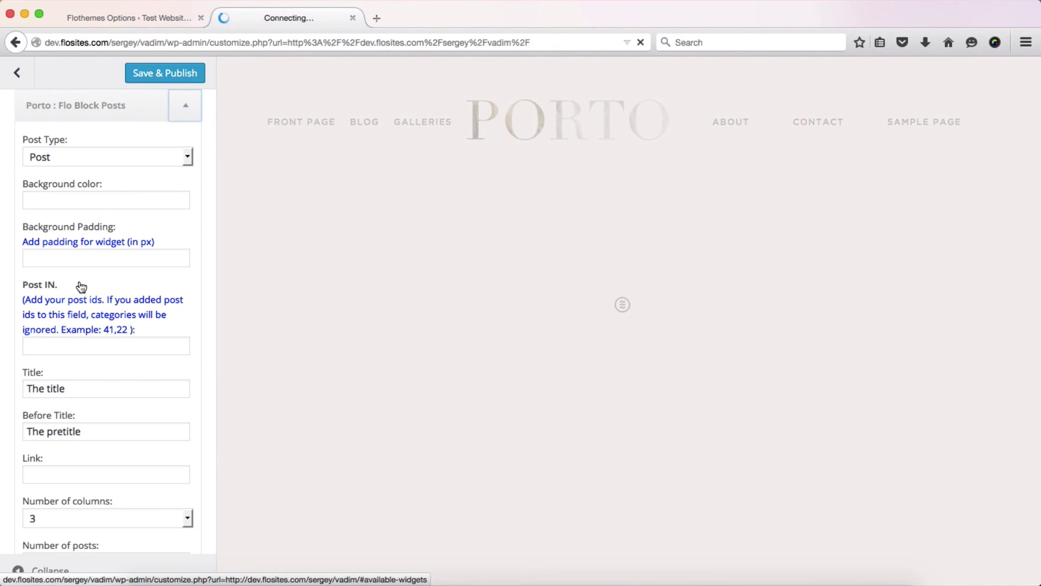
scroll(97, 208, "up", 2)
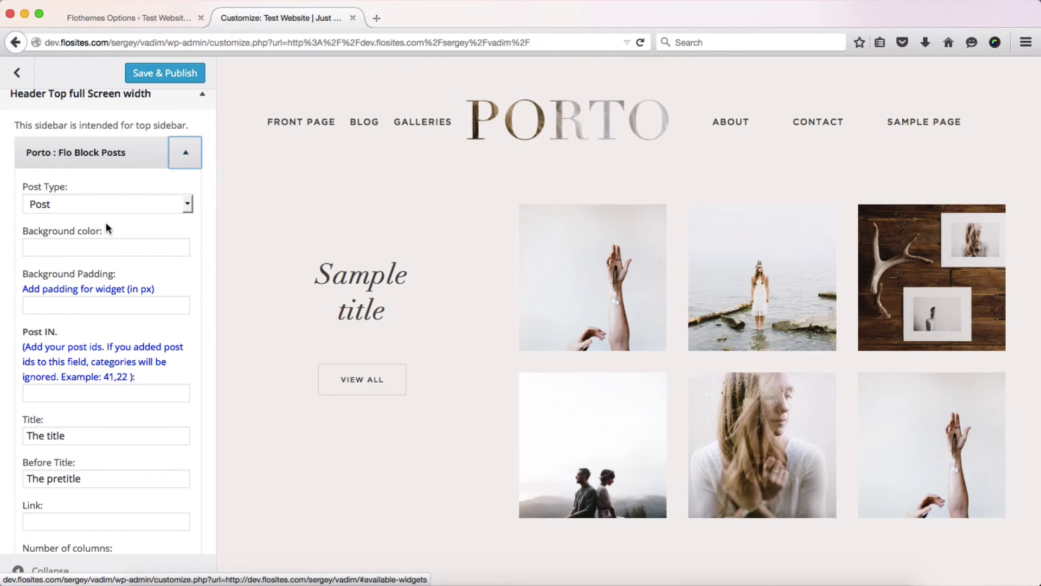
left_click(83, 208)
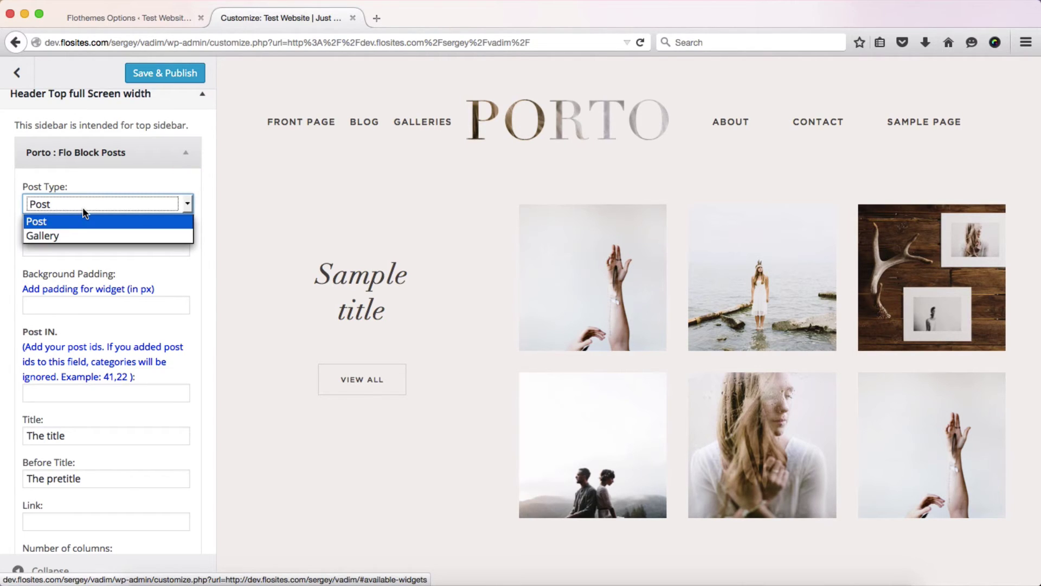
left_click(61, 236)
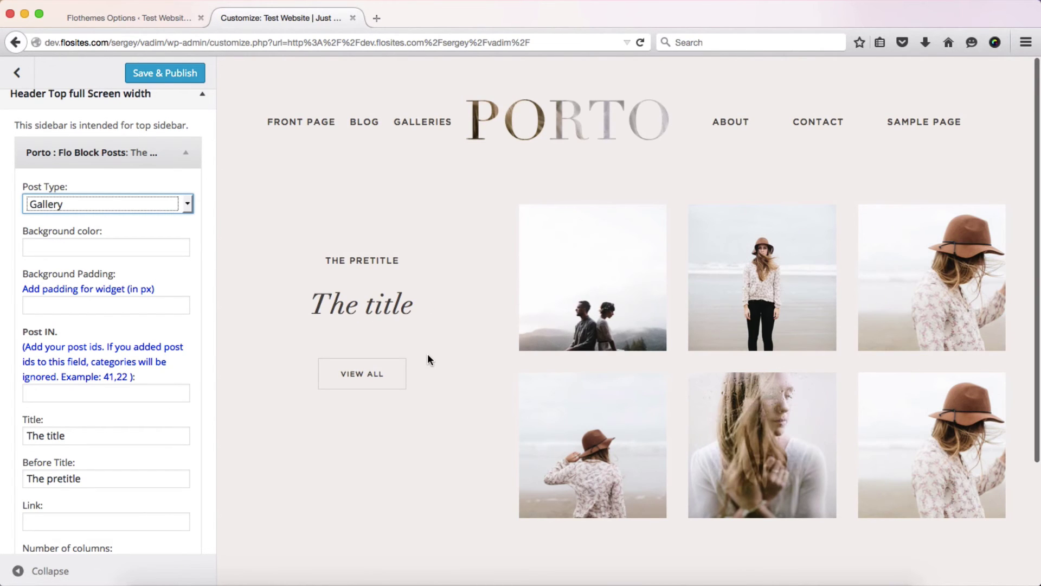
left_click(110, 204)
left_click(39, 221)
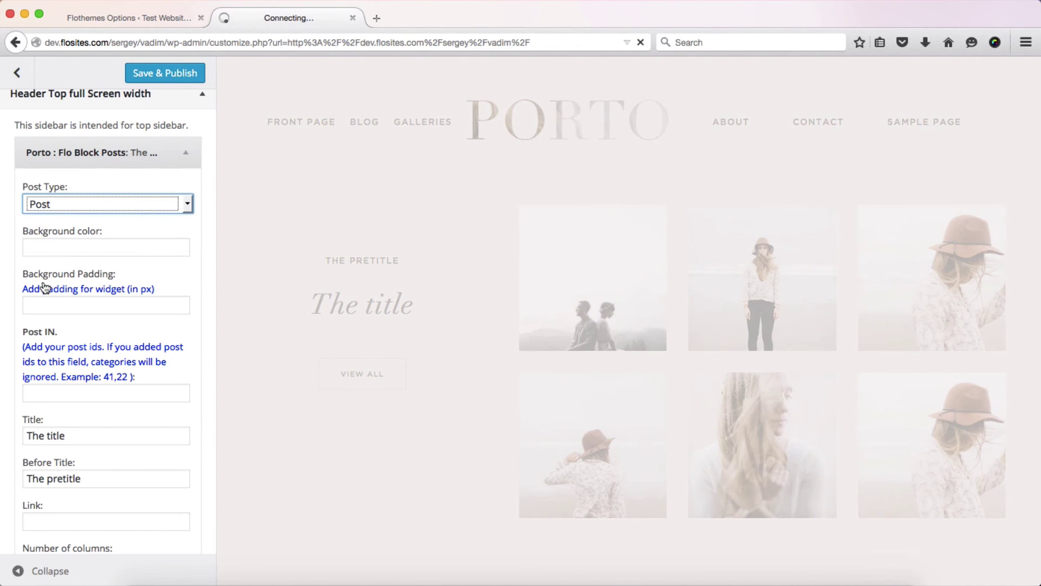
Step through the background colour and padding fields down to the title and column options.
left_click(45, 248)
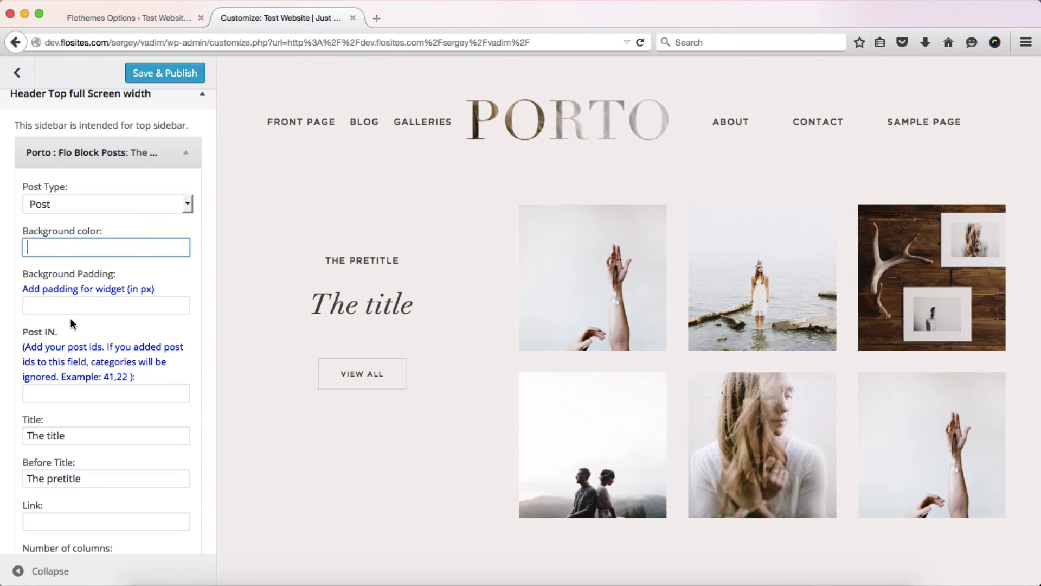
left_click(55, 305)
scroll(55, 306, "down", 1)
scroll(55, 307, "down", 1)
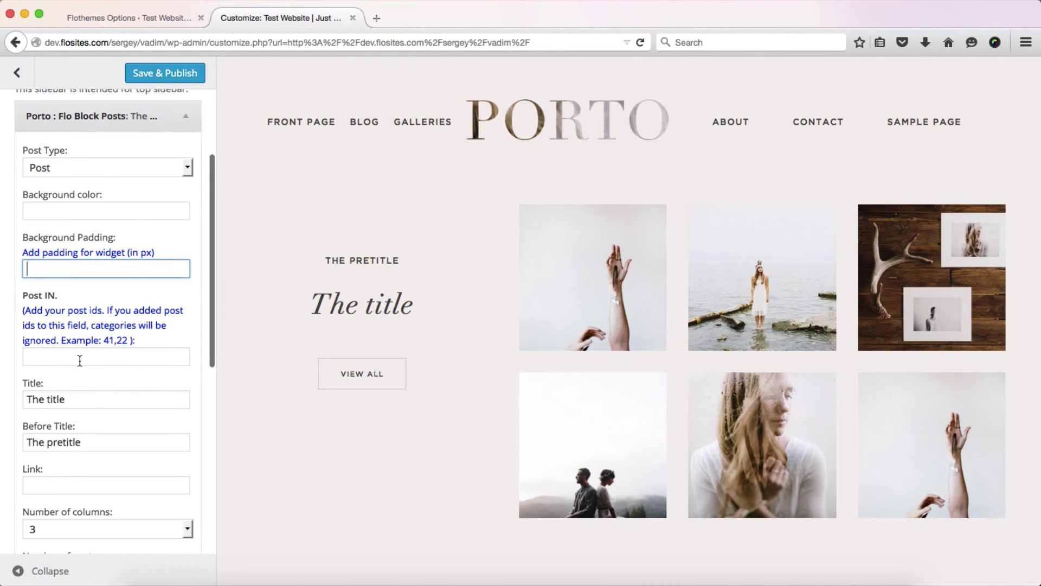
scroll(80, 361, "down", 4)
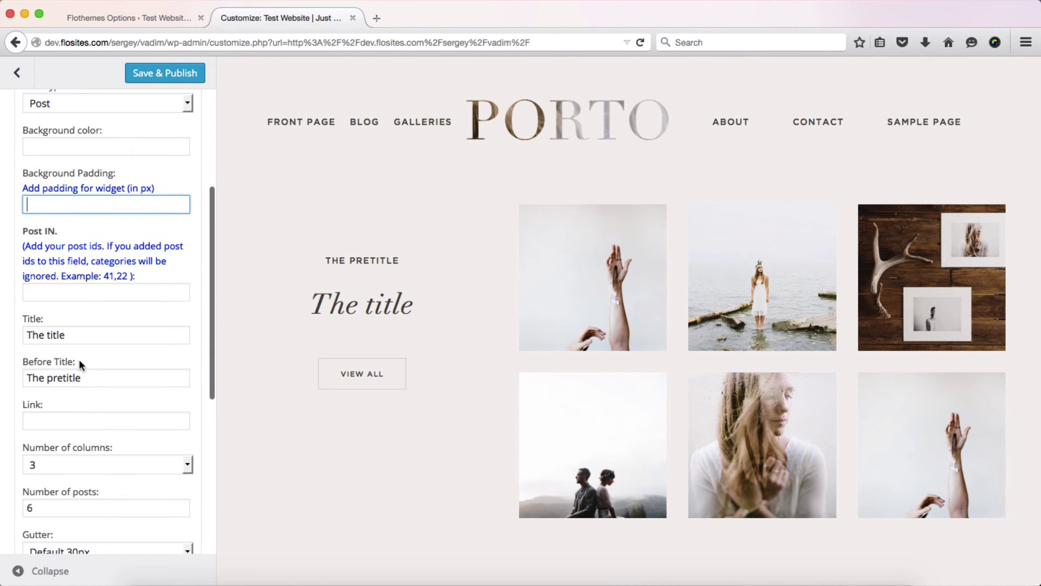
Set the widget Title to 'Latest Blog Posts' and Before Title to 'check out my'.
triple_click(66, 335)
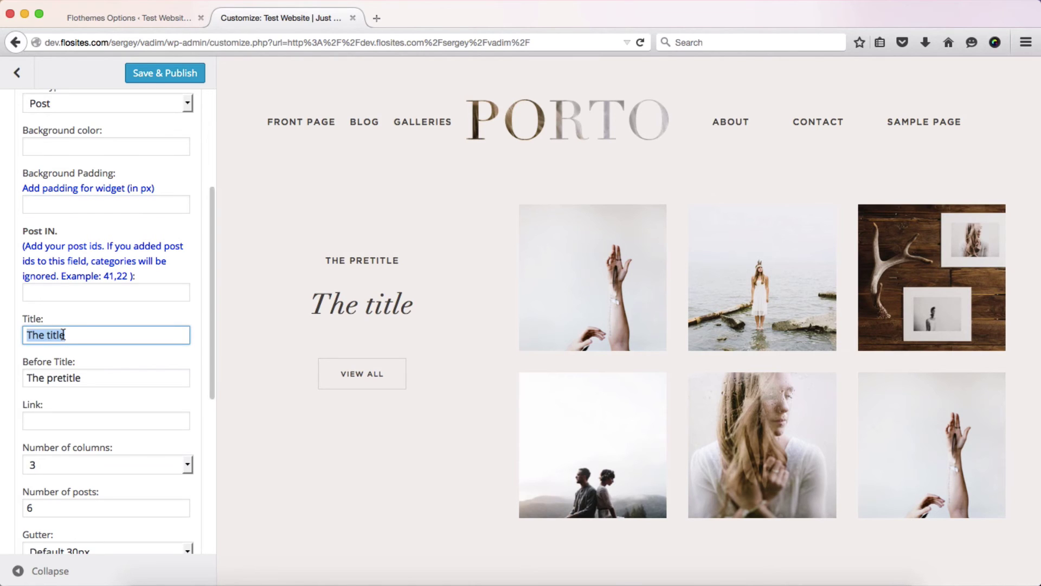
type("Latest ")
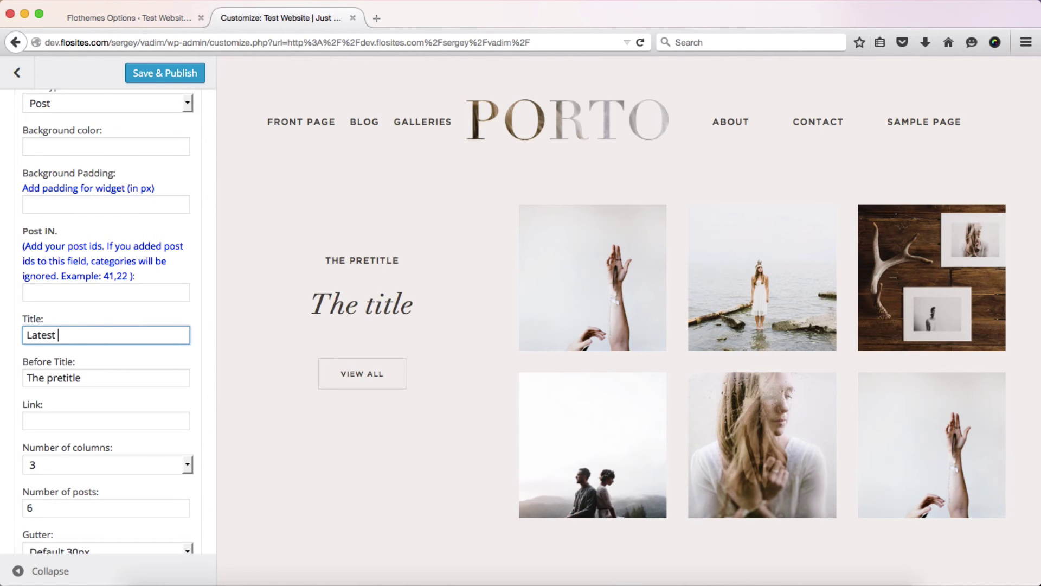
type("Blog Posts")
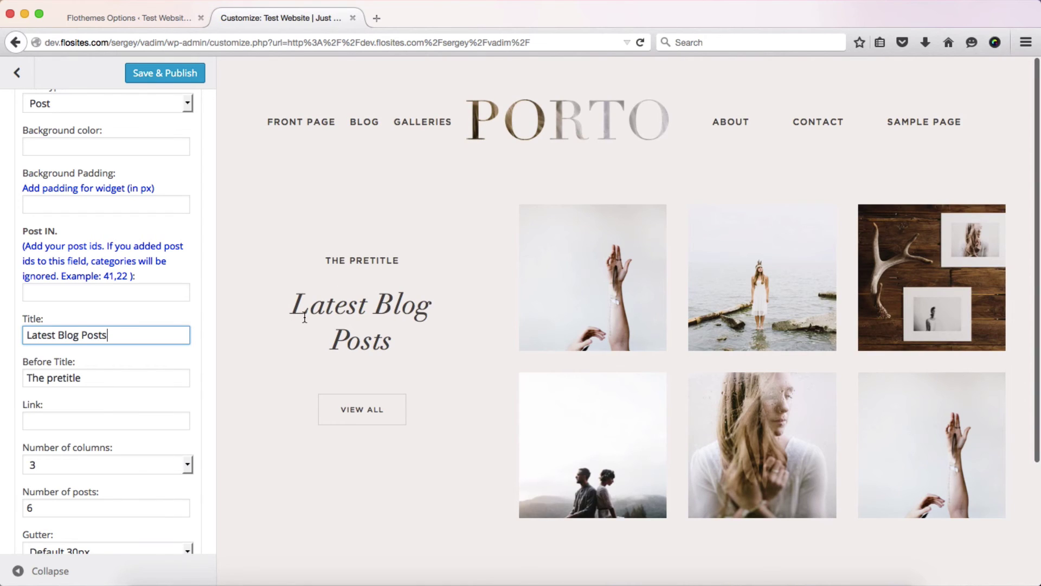
triple_click(98, 381)
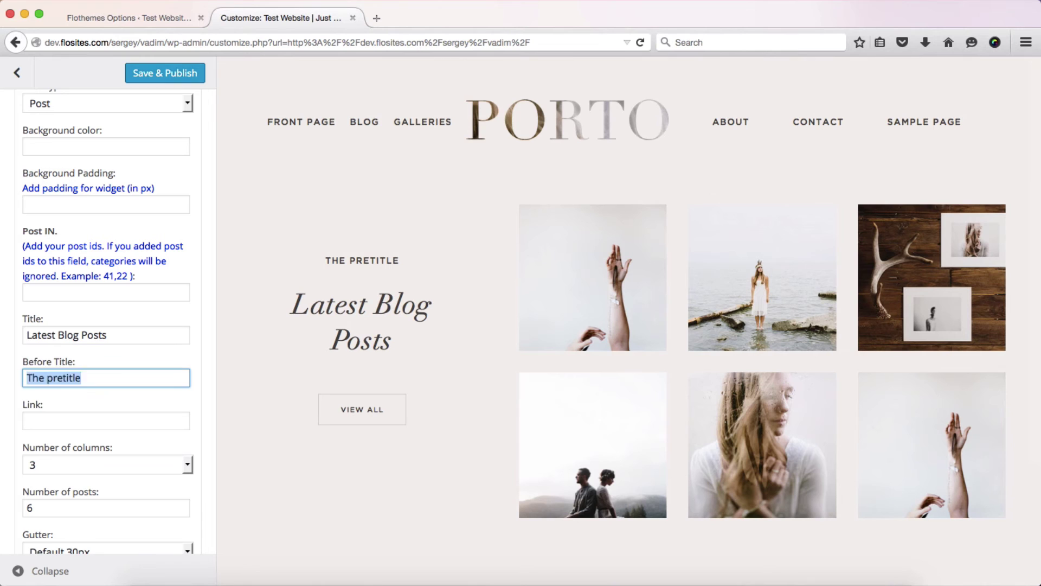
type("check out my")
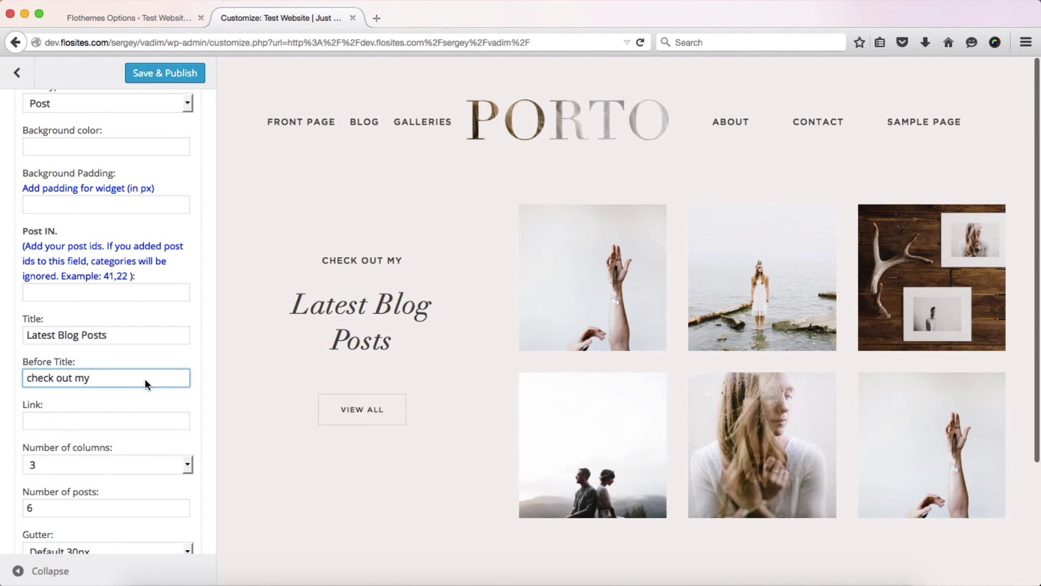
scroll(122, 391, "down", 3)
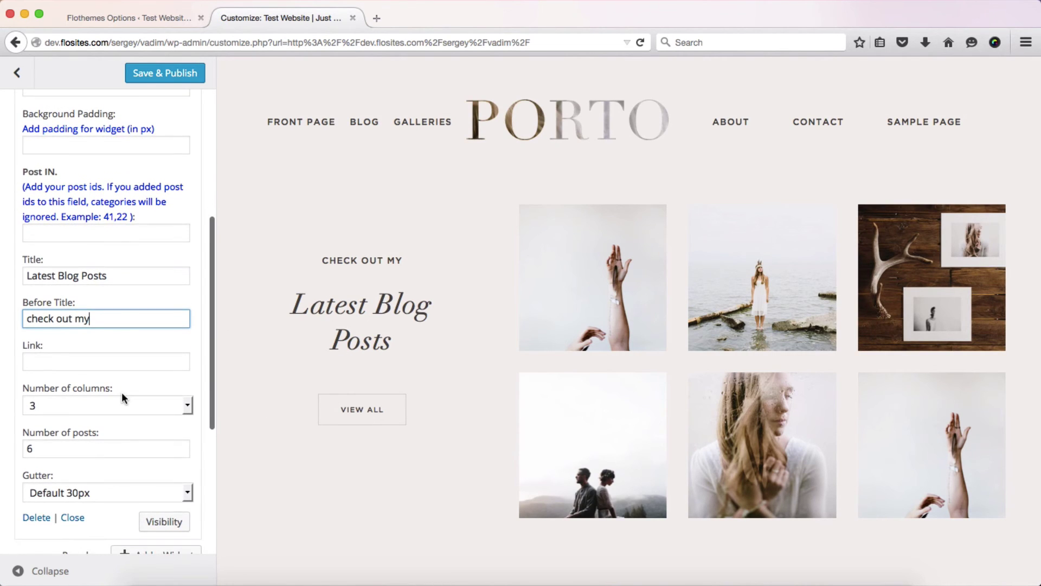
Set the block to 2 columns with 4 posts, after briefly trying 4 columns and 8 posts.
left_click(160, 403)
left_click(51, 452)
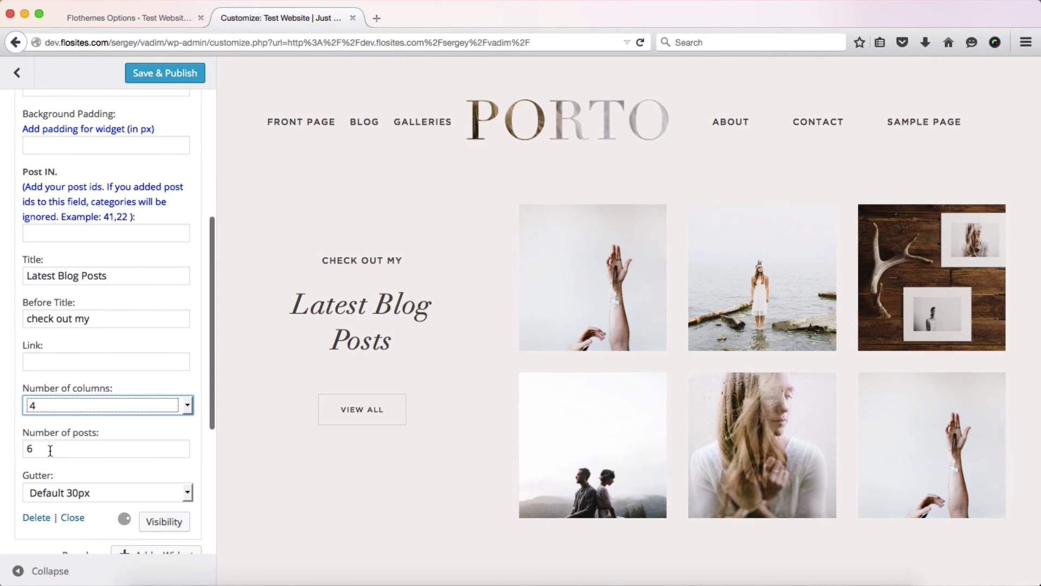
left_click(75, 450)
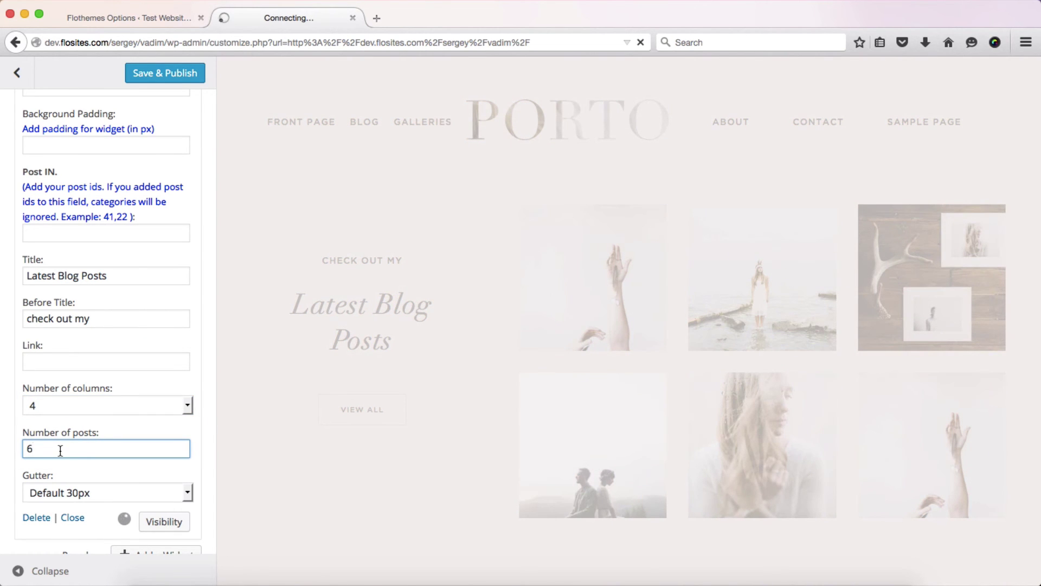
double_click(60, 450)
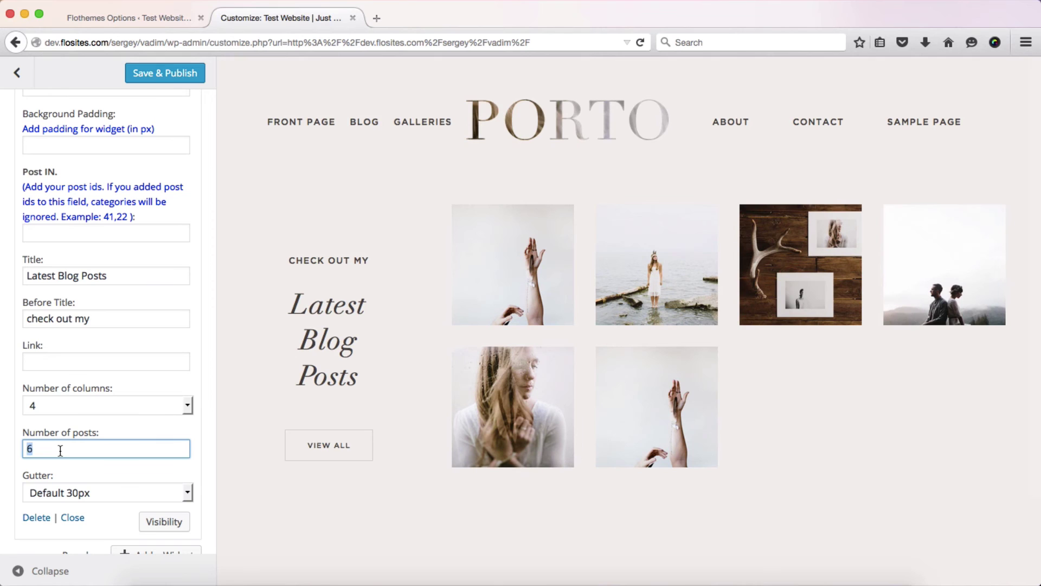
type("8")
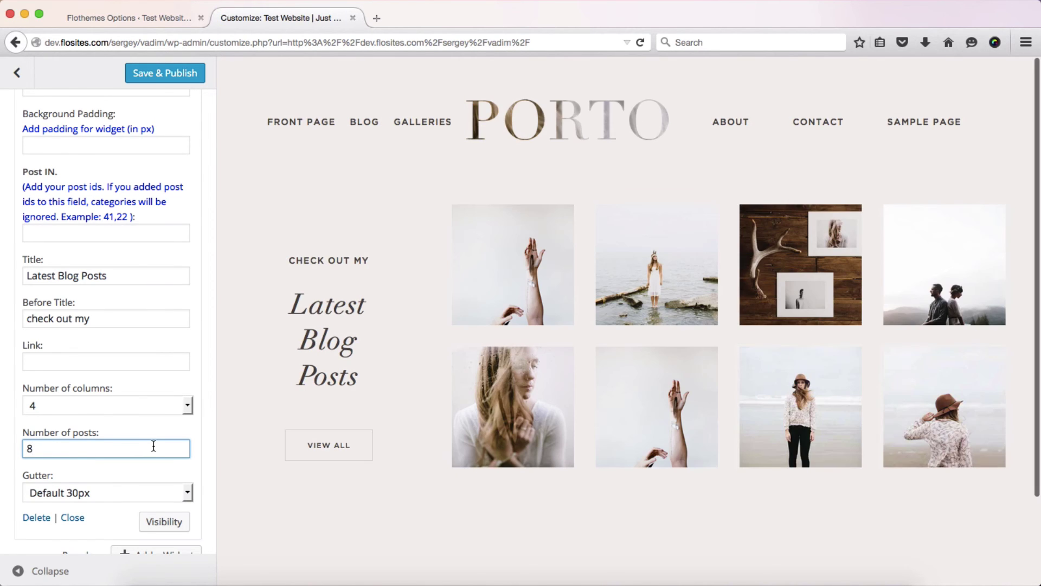
left_click(135, 402)
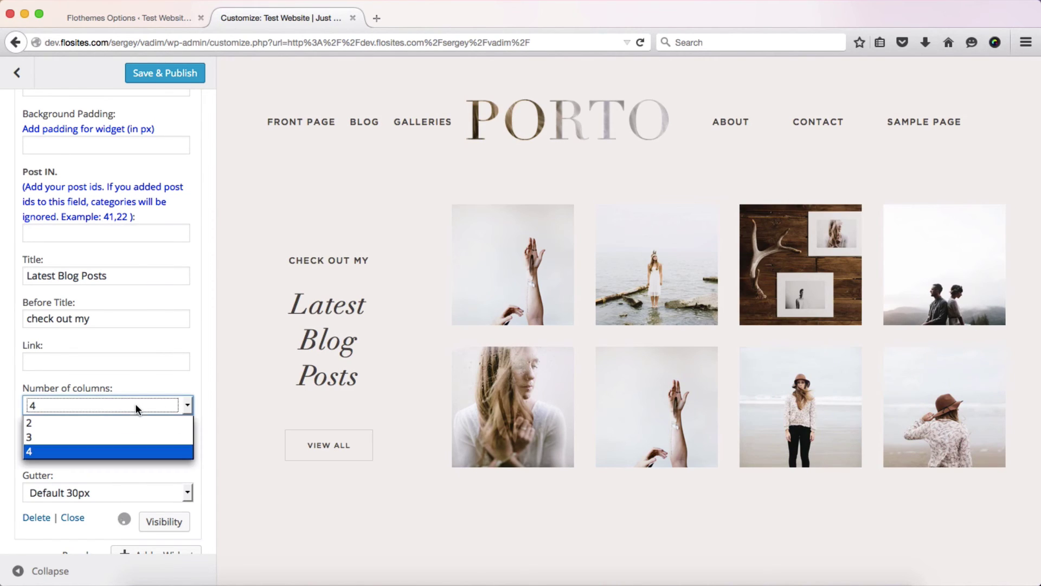
left_click(52, 421)
double_click(68, 451)
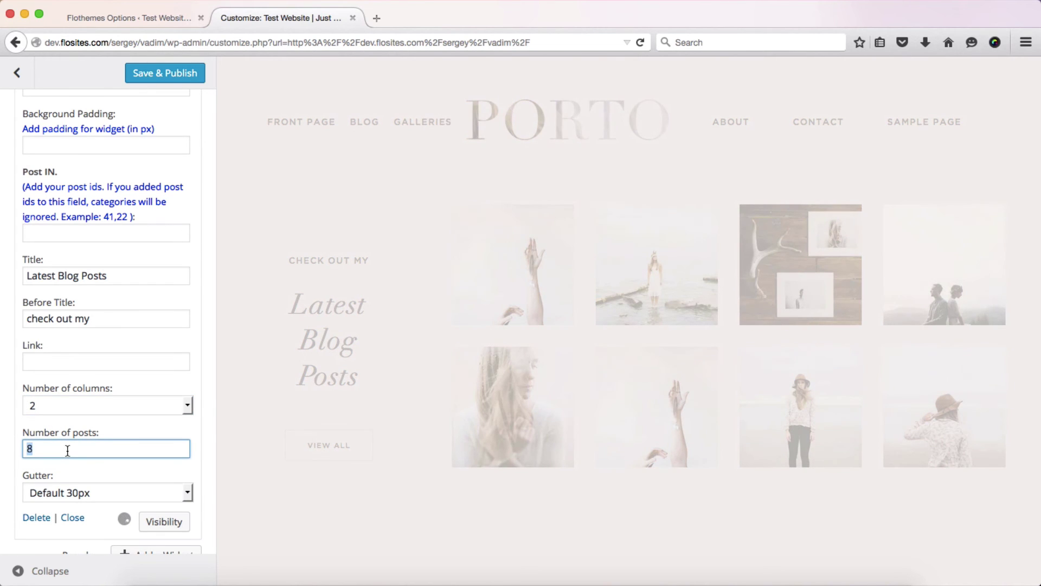
type("4")
Choose Gutter 10px for the spacing between posts.
scroll(128, 471, "down", 1)
scroll(128, 470, "down", 1)
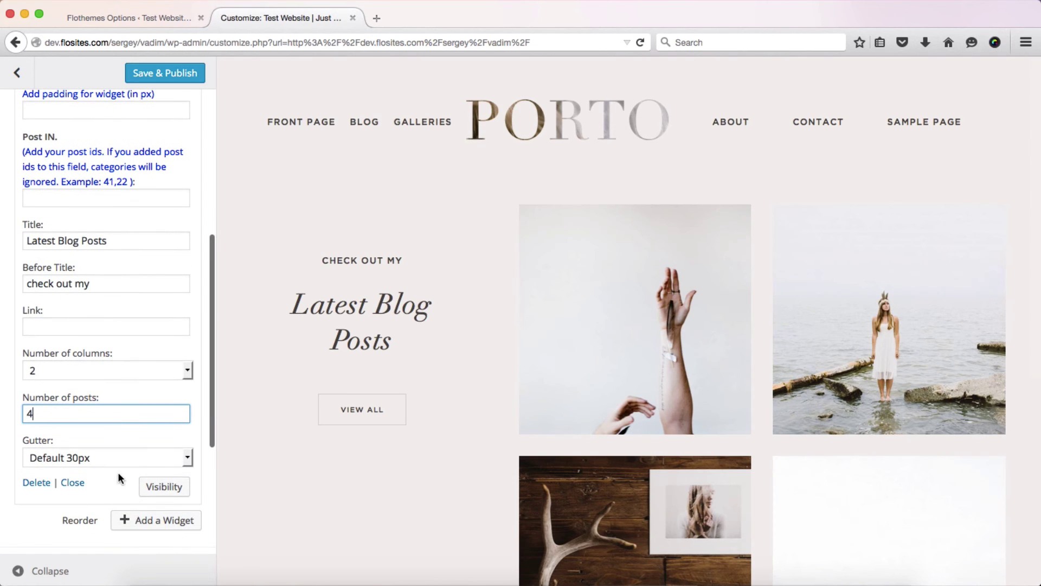
scroll(226, 379, "down", 1)
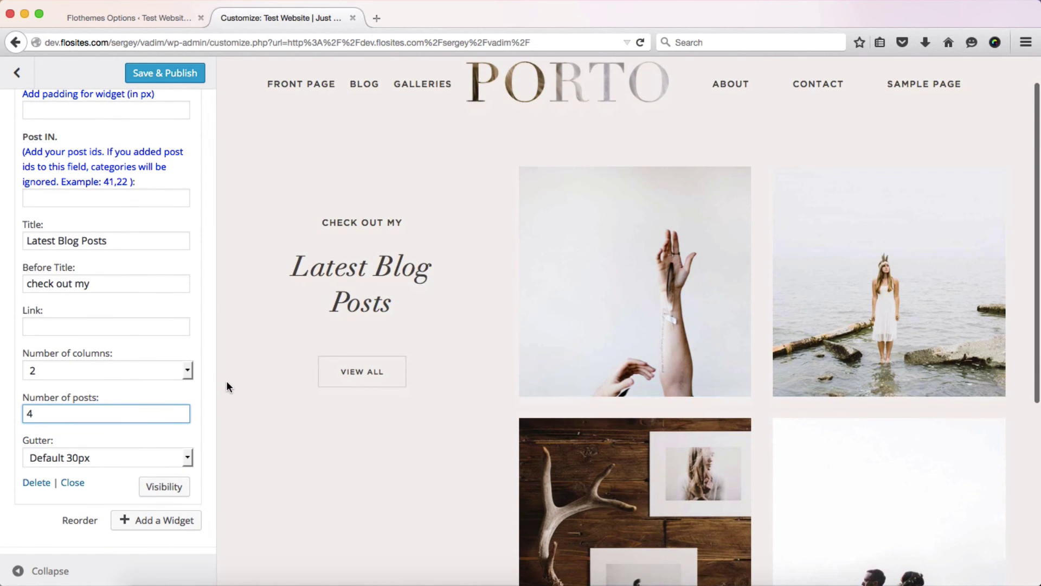
left_click(109, 456)
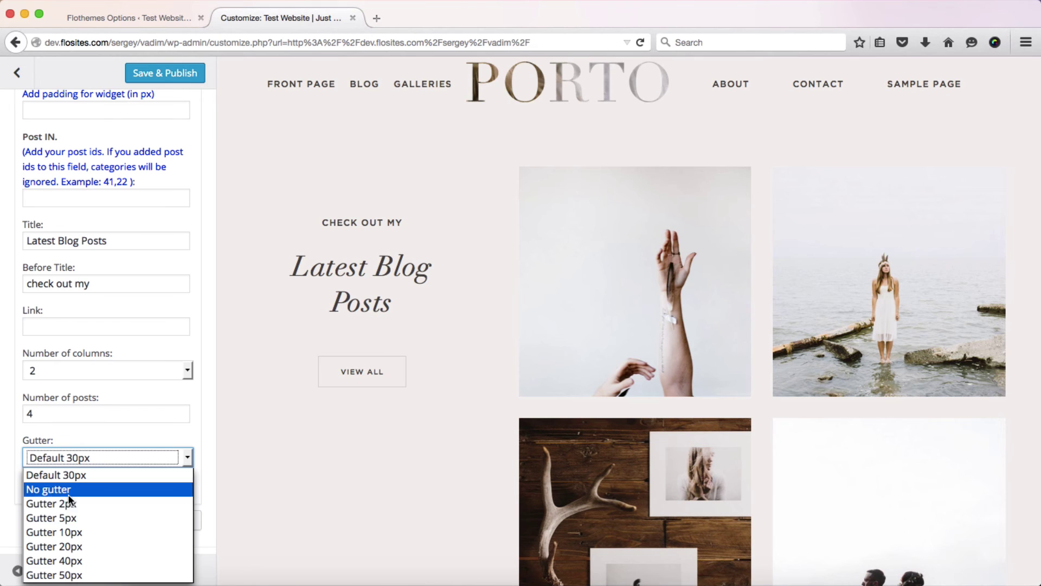
left_click(49, 530)
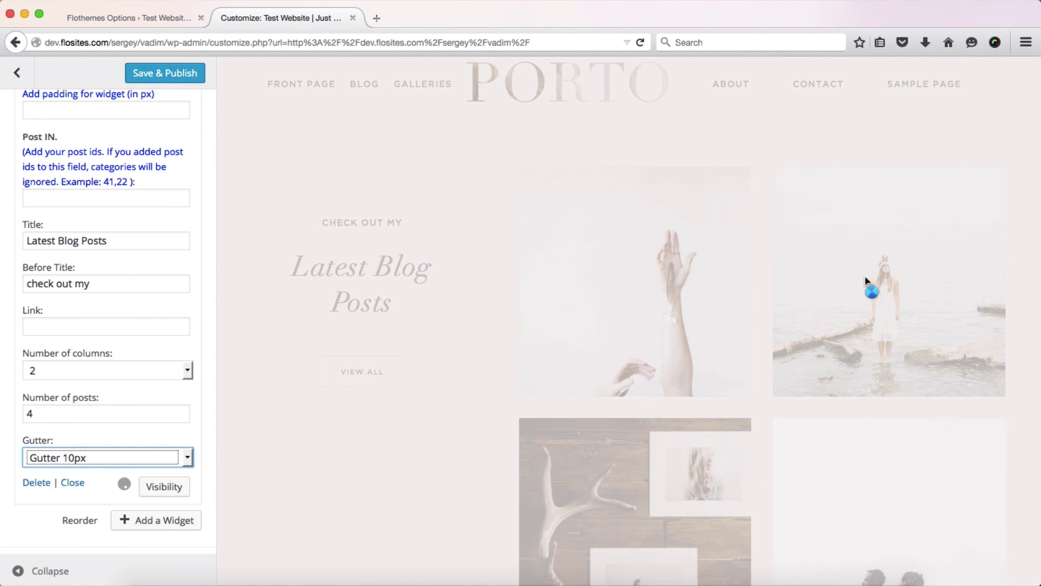
Review the Latest Blog Posts widget settings and Save & Publish the changes.
scroll(849, 337, "down", 3)
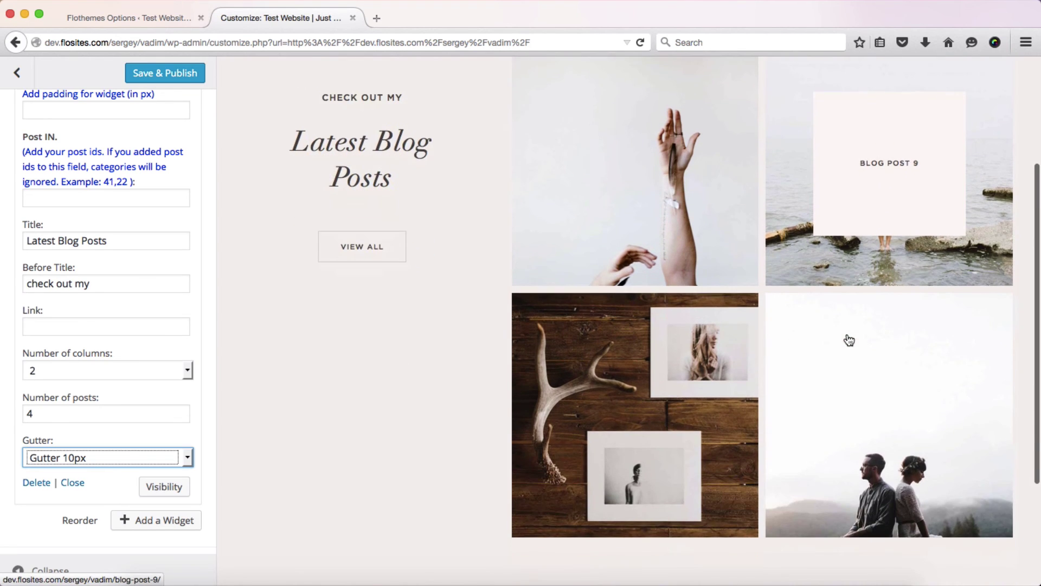
scroll(847, 333, "up", 2)
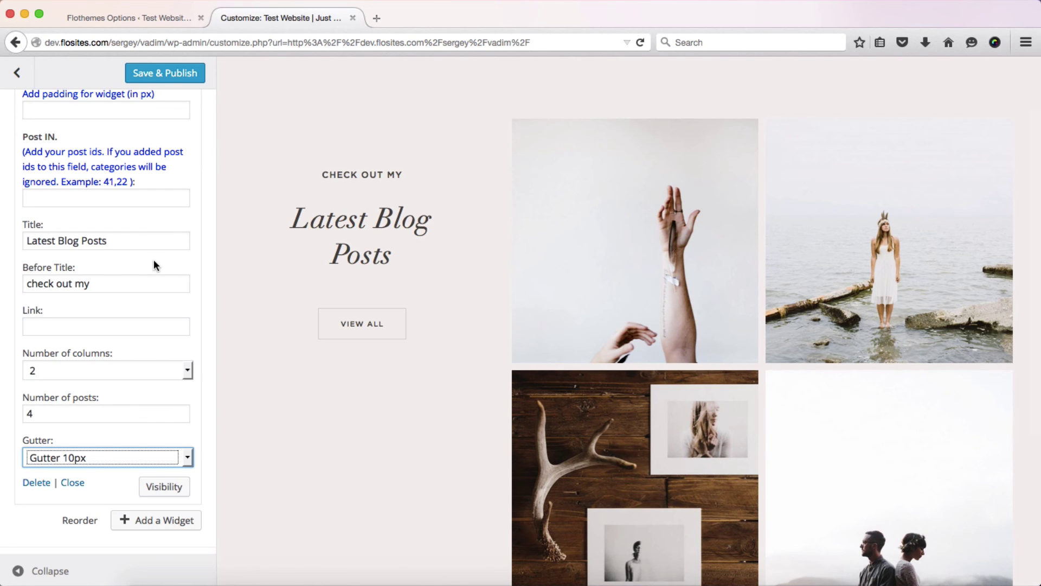
scroll(154, 262, "down", 4)
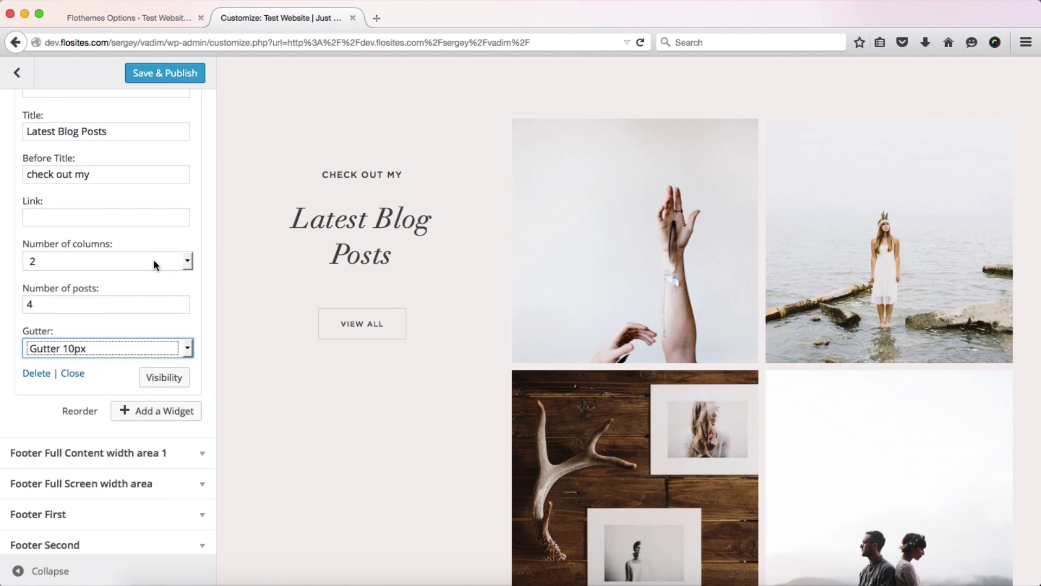
scroll(177, 261, "up", 6)
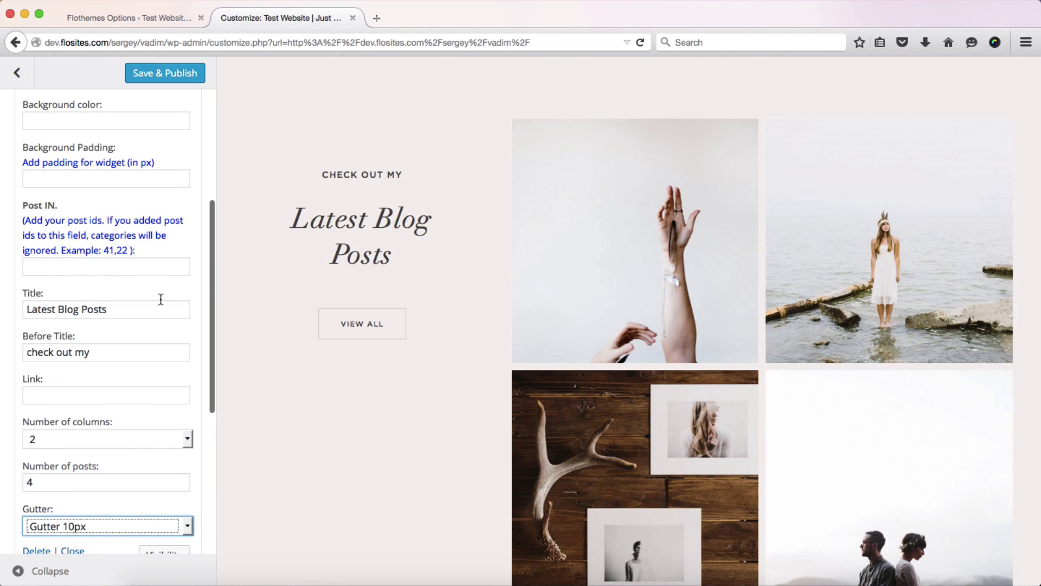
scroll(91, 179, "up", 2)
left_click(140, 72)
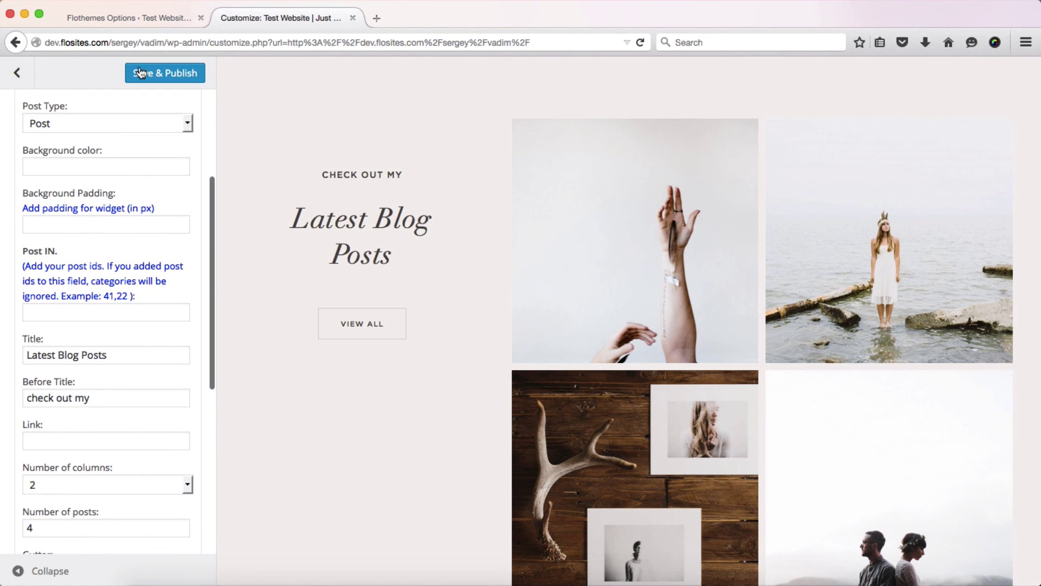
left_click(22, 82)
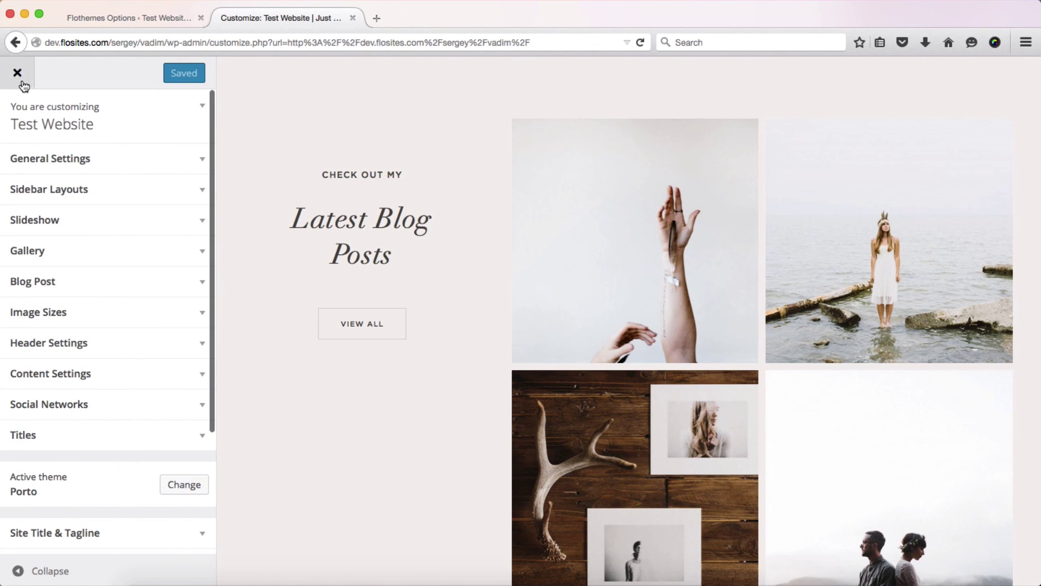
left_click(120, 15)
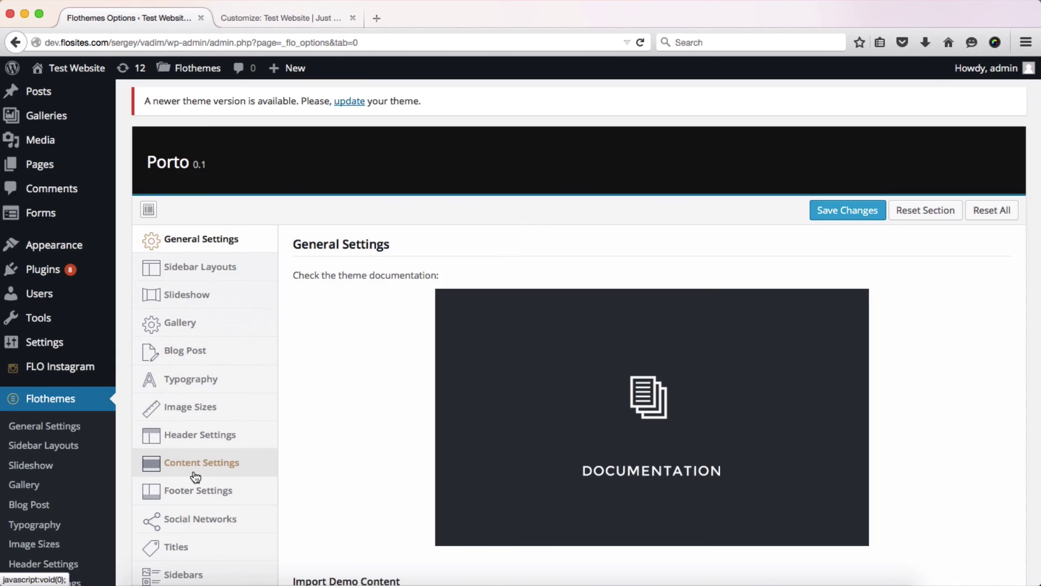
scroll(195, 466, "down", 3)
left_click(250, 17)
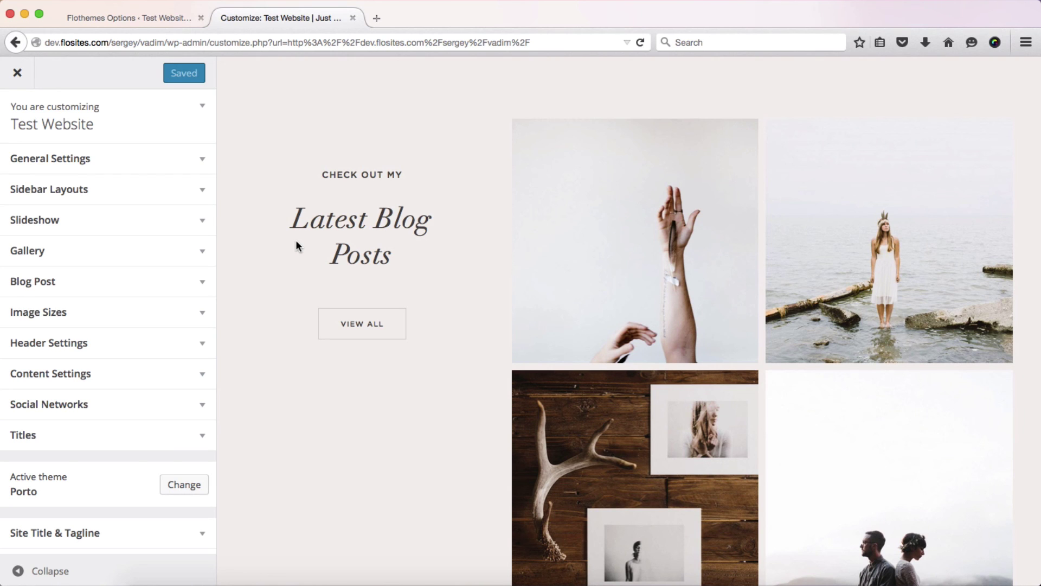
scroll(296, 245, "up", 3)
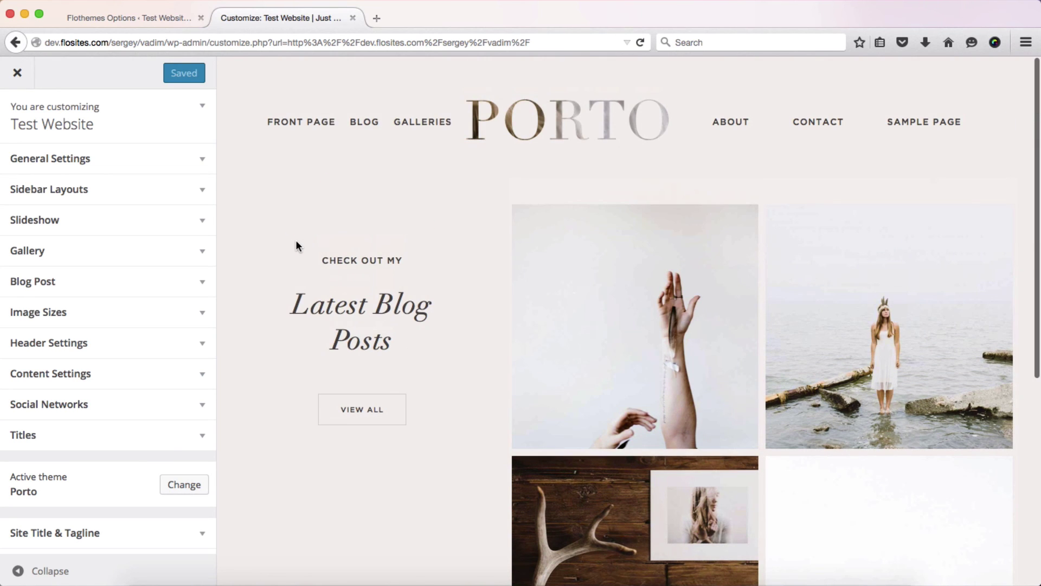